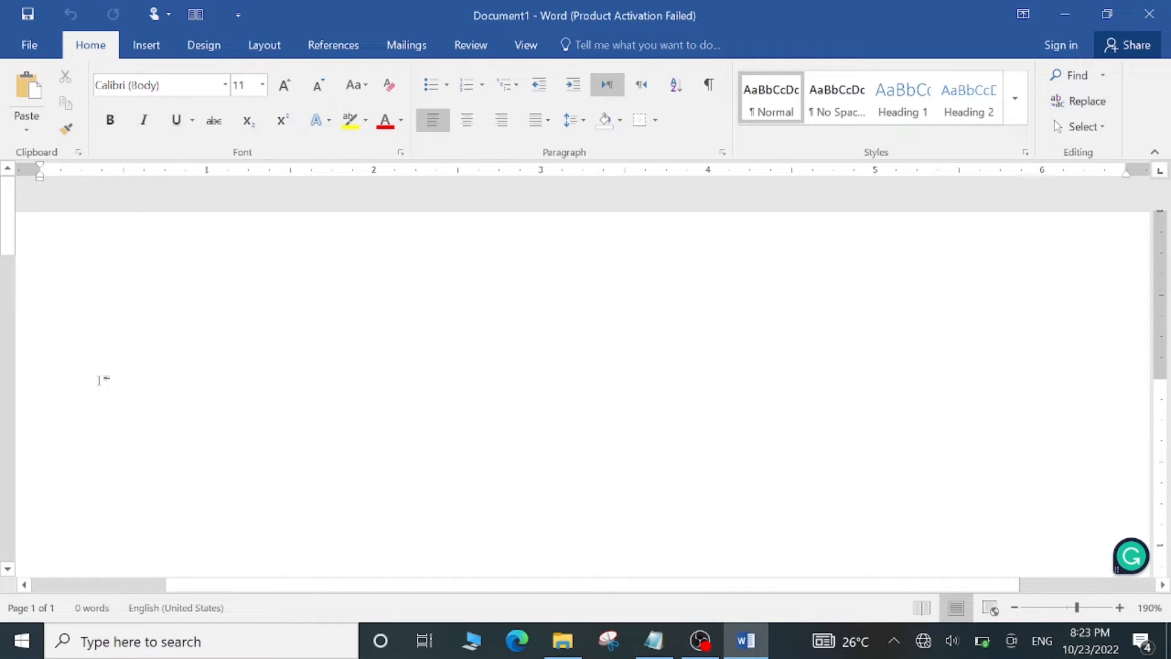
# Enter a line of text reading "My name" followed by the person's full name.
pyautogui.write('My n')
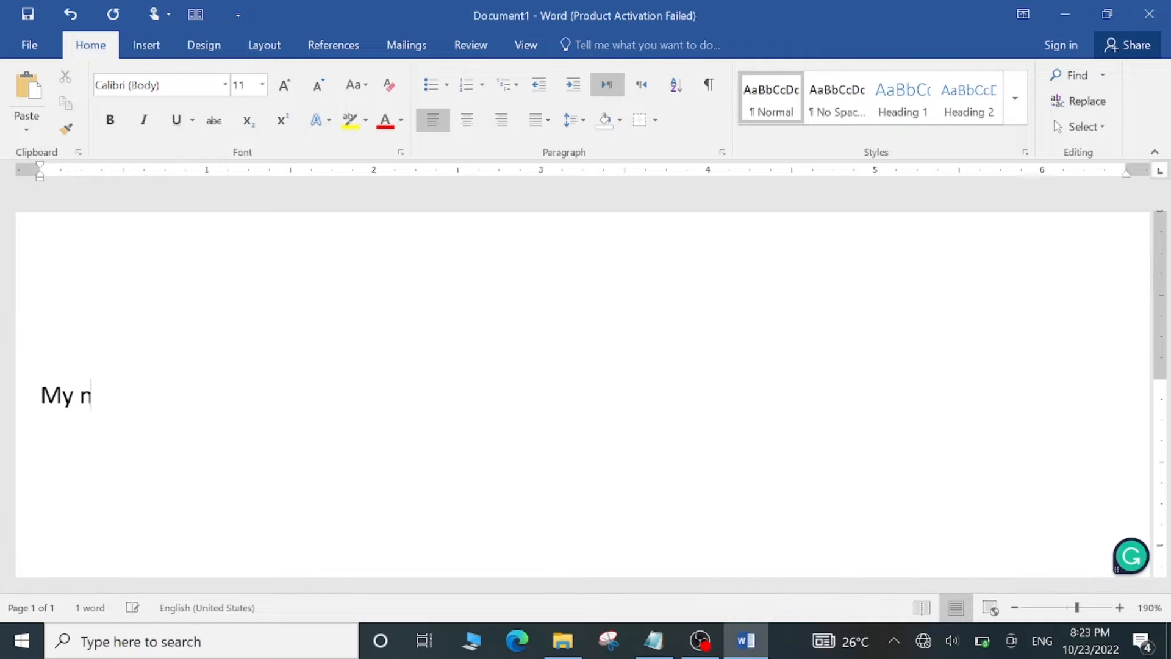
pyautogui.write('ame abid ')
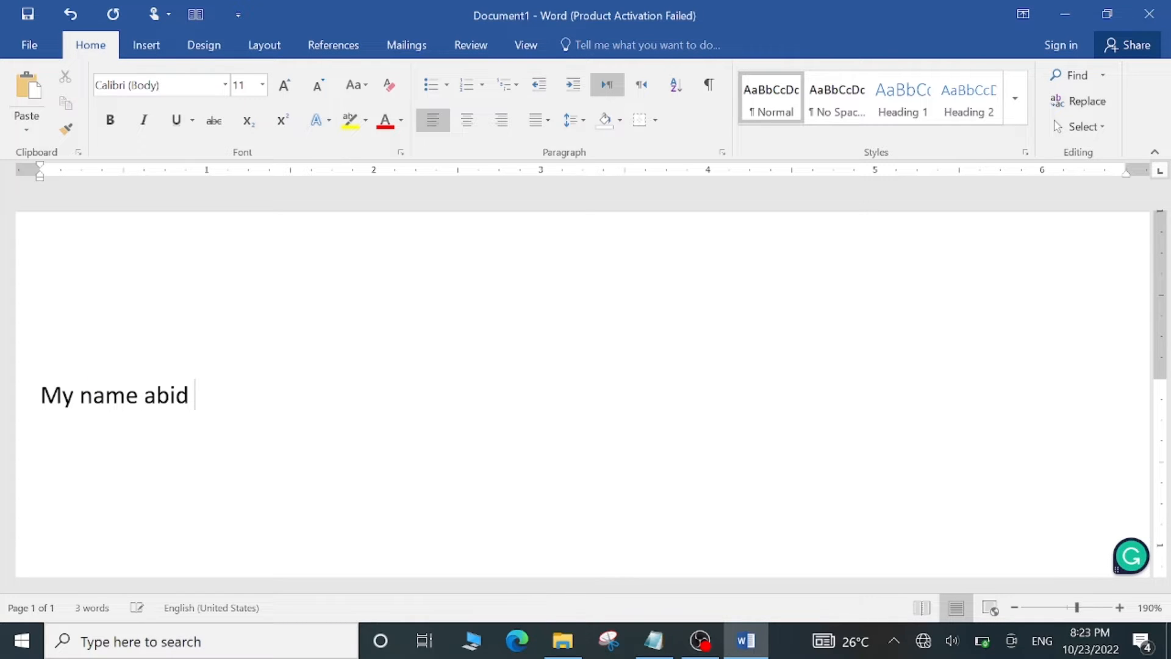
pyautogui.write('rahma')
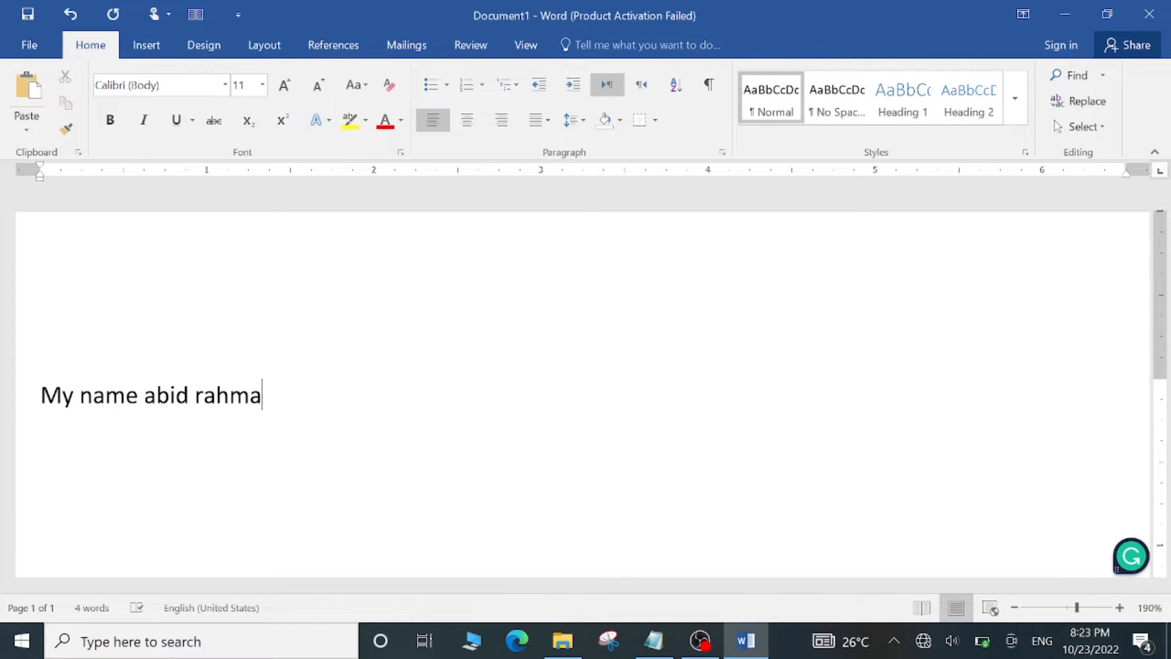
pyautogui.write('n')
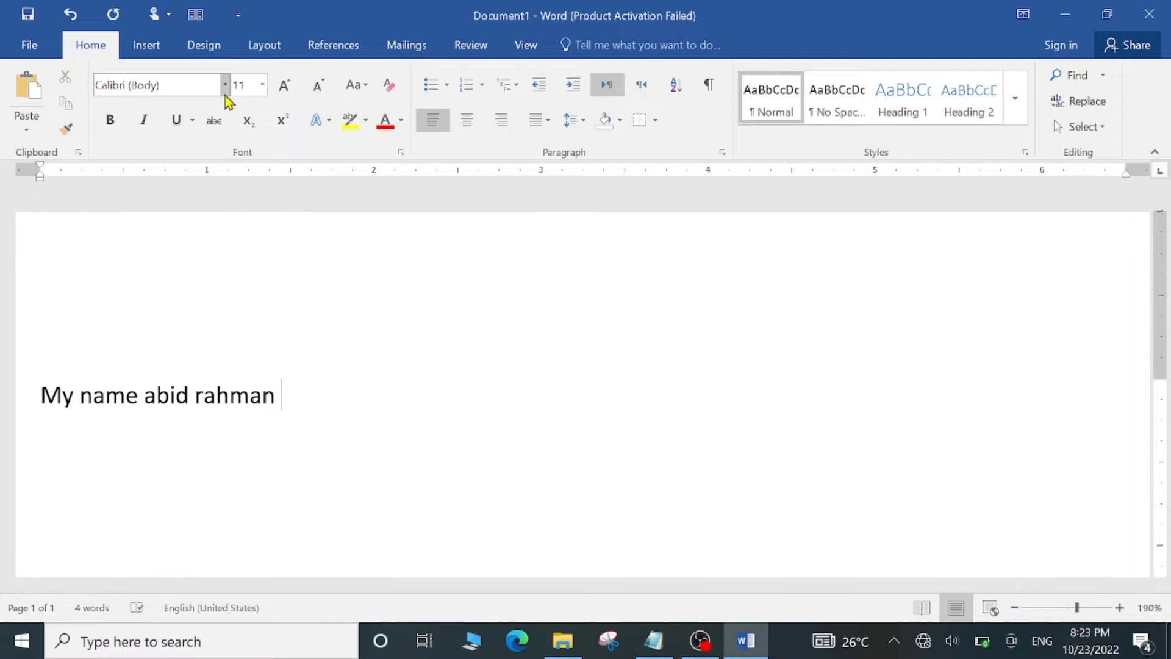
# Toggle bold on and off for the whole line of text, leaving it in regular weight.
pyautogui.moveTo(31, 390); pyautogui.dragTo(379, 416)
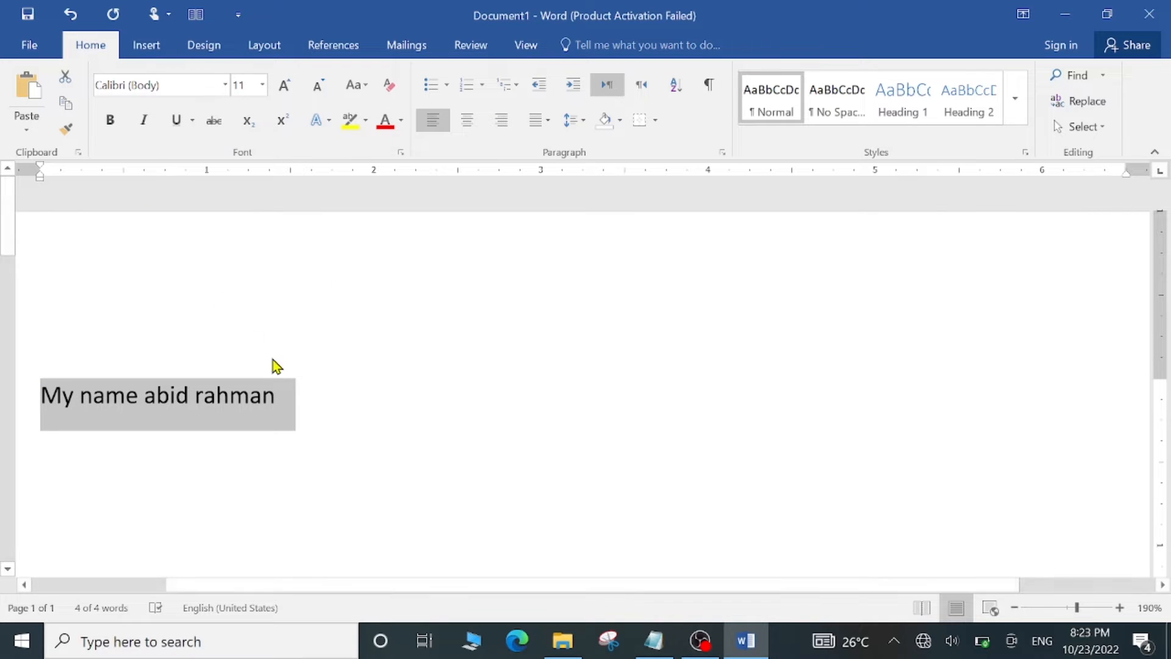
pyautogui.click(116, 124)
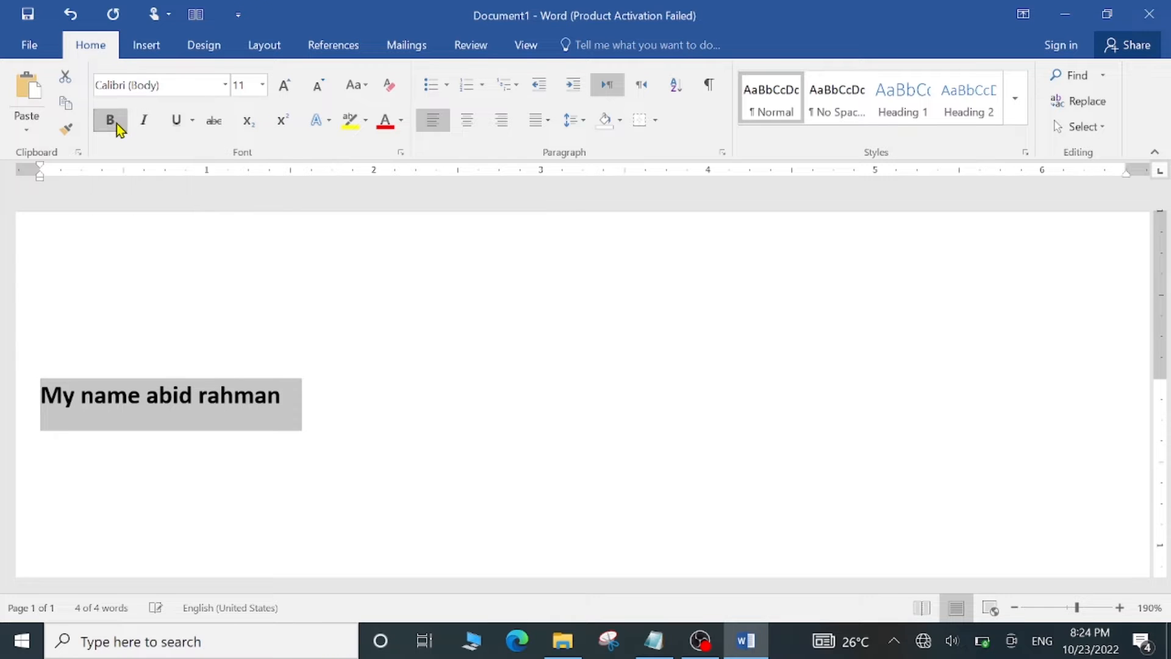
pyautogui.click(366, 400)
pyautogui.moveTo(287, 397); pyautogui.dragTo(47, 413)
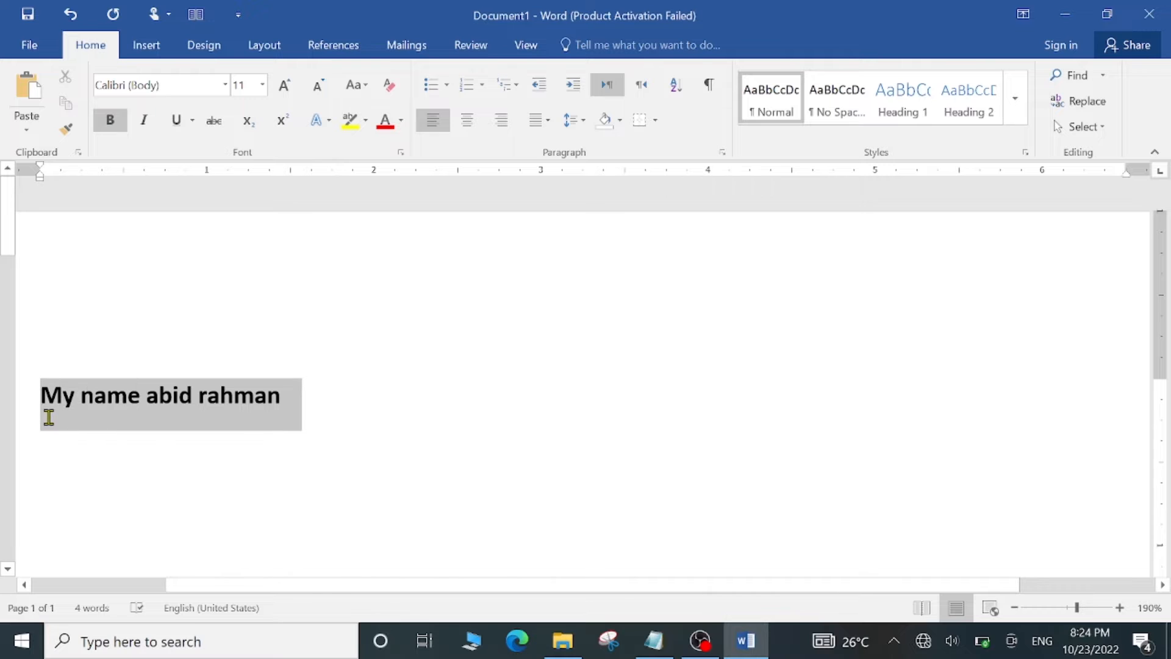
pyautogui.click(107, 125)
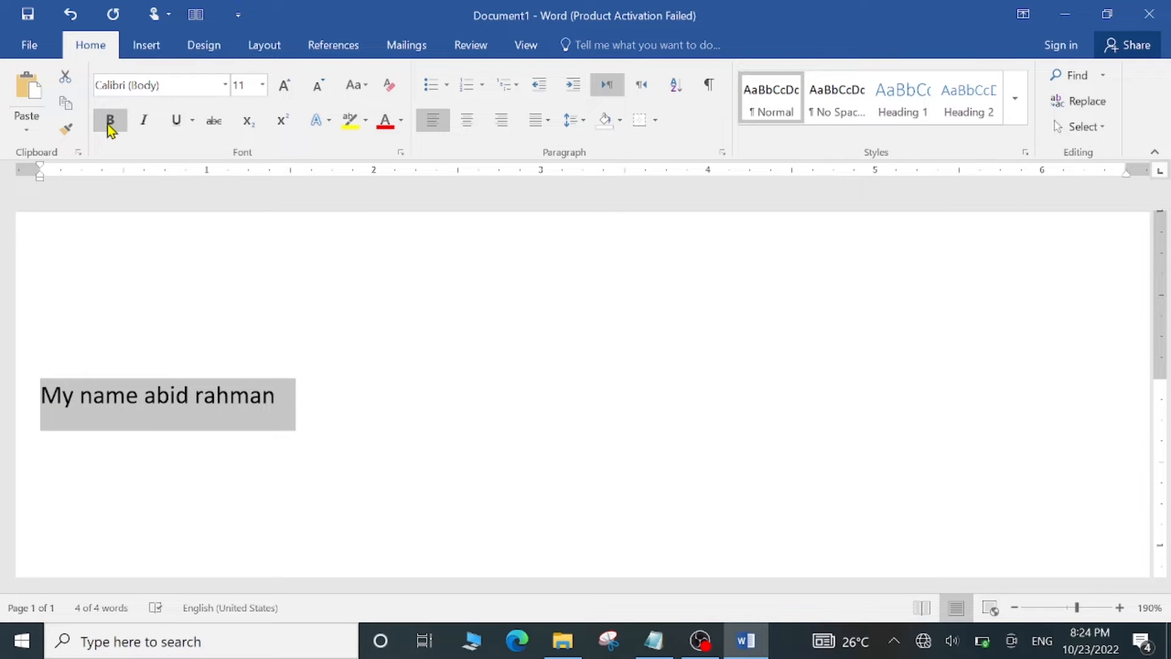
pyautogui.click(107, 125)
pyautogui.click(108, 125)
pyautogui.click(107, 125)
pyautogui.click(108, 124)
# Italicise the selected line and underline it with the single solid underline style.
pyautogui.click(145, 122)
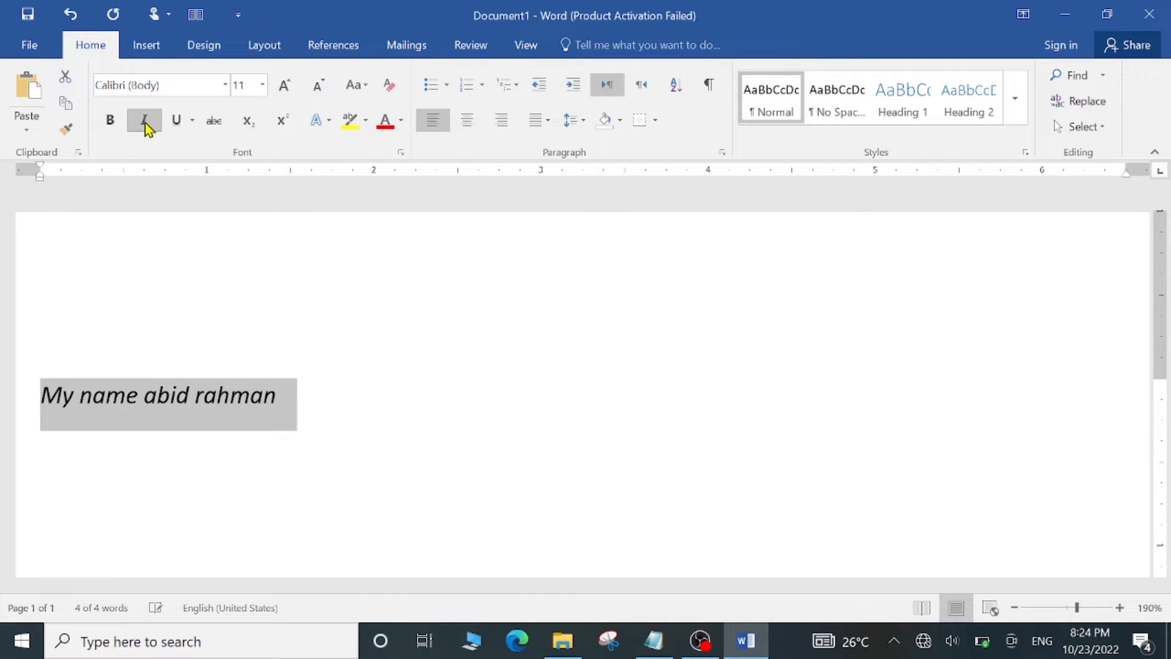
pyautogui.click(179, 127)
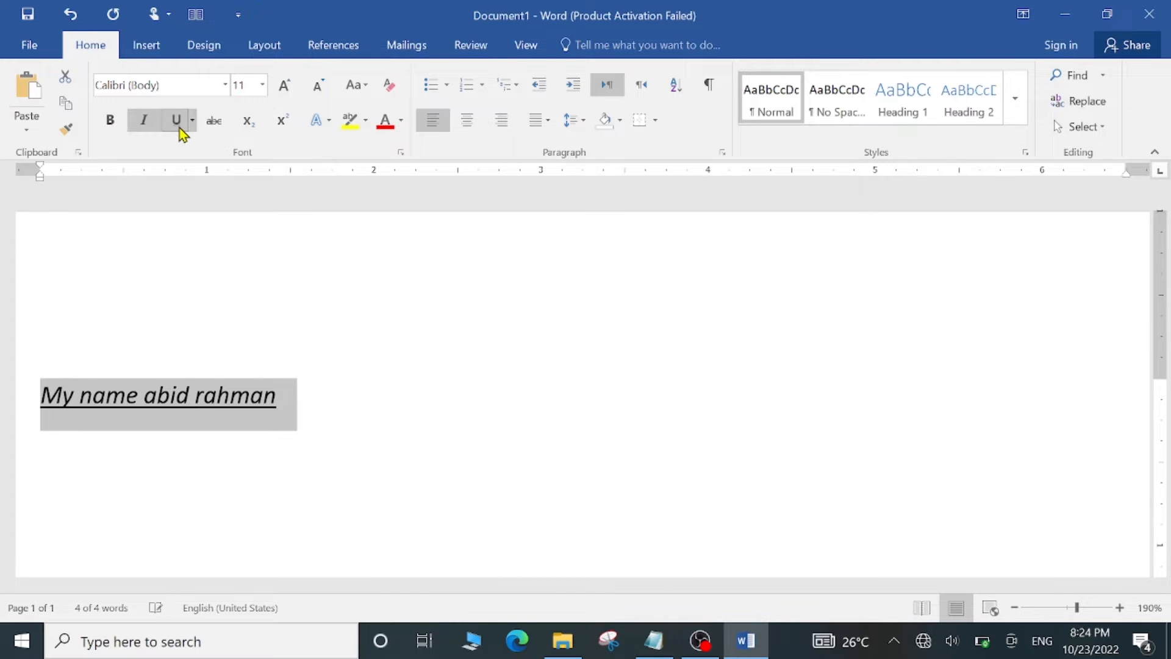
pyautogui.click(192, 122)
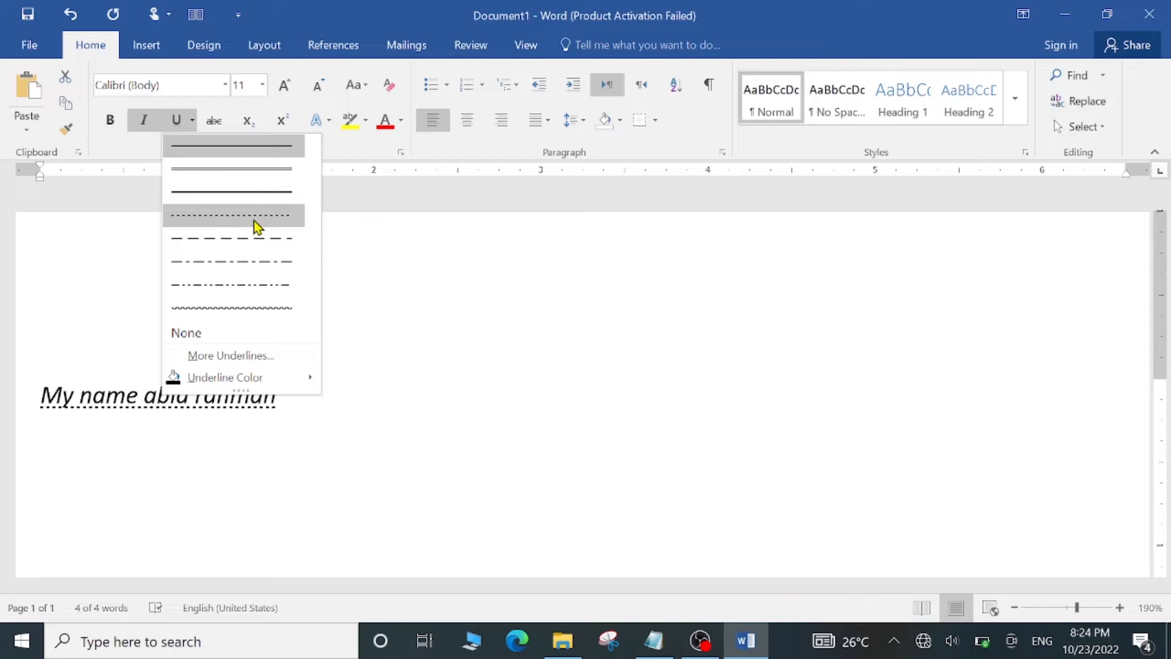
pyautogui.click(263, 153)
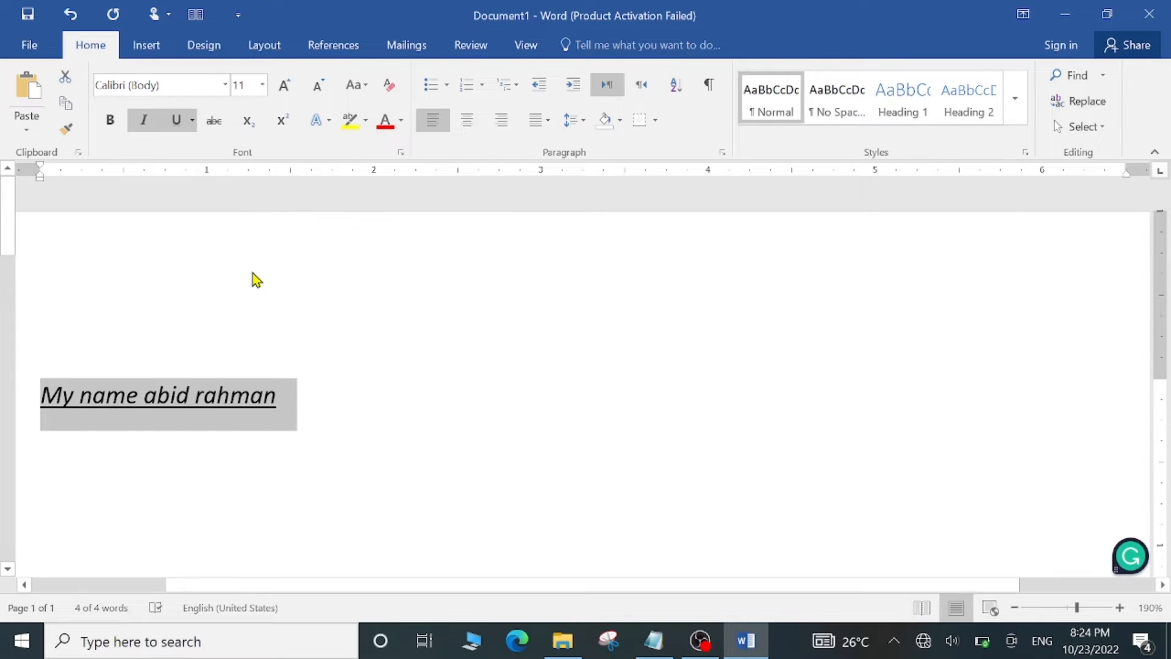
pyautogui.click(273, 273)
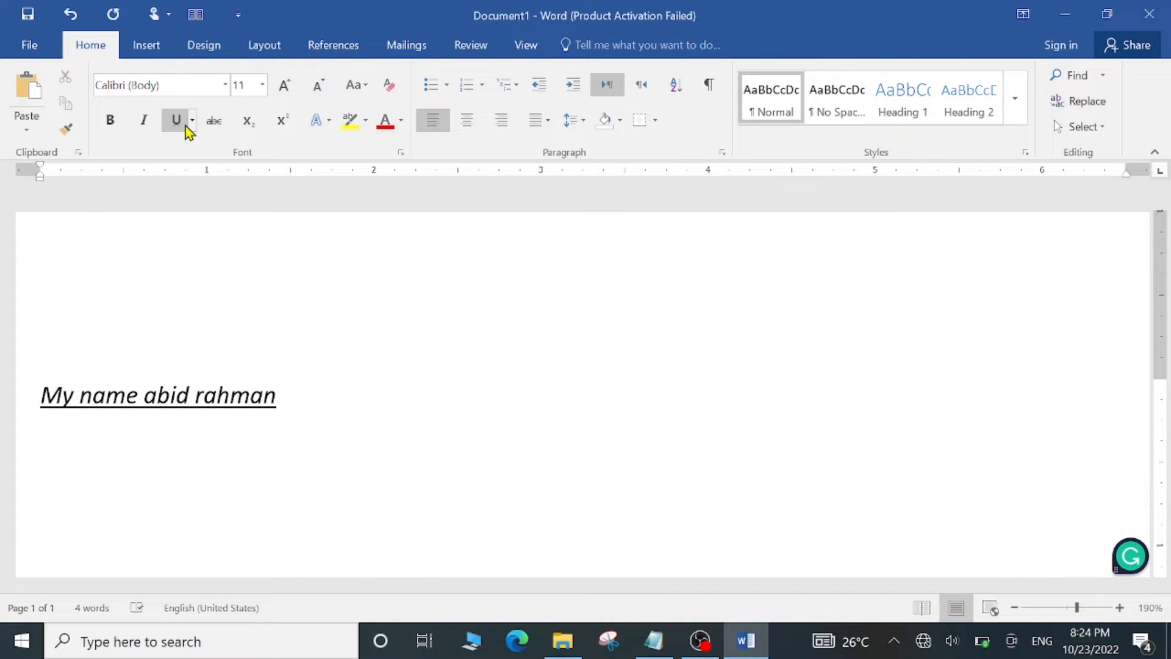
# Remove the underline and italic formatting from the whole line of text.
pyautogui.moveTo(43, 387); pyautogui.dragTo(293, 400)
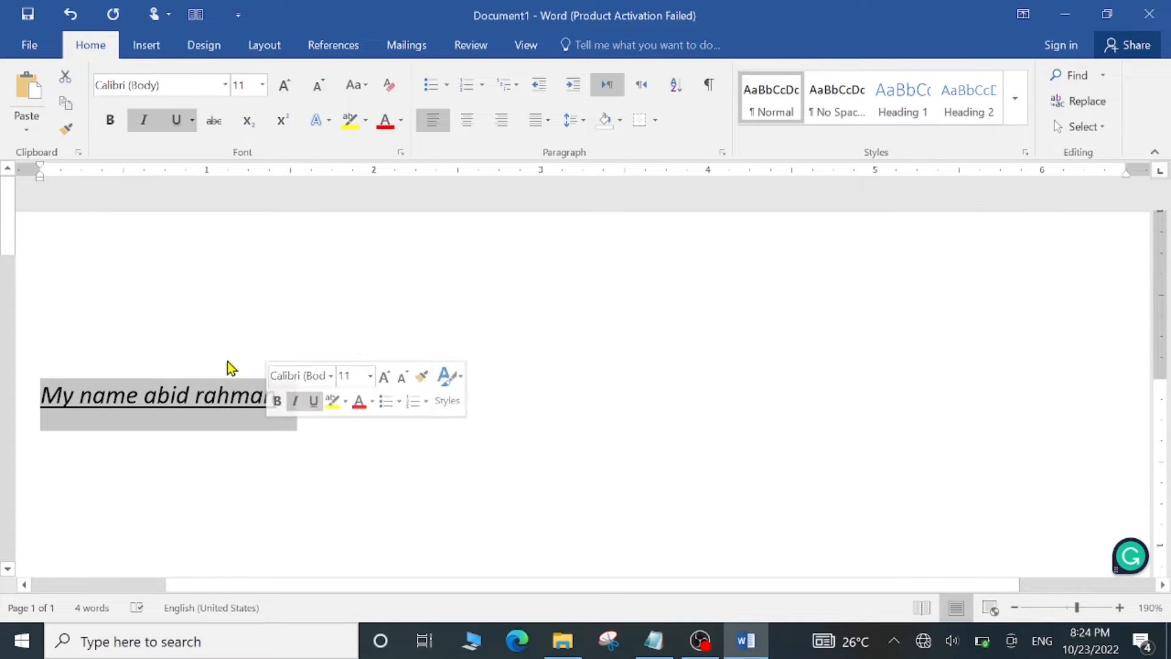
pyautogui.click(194, 121)
pyautogui.click(178, 120)
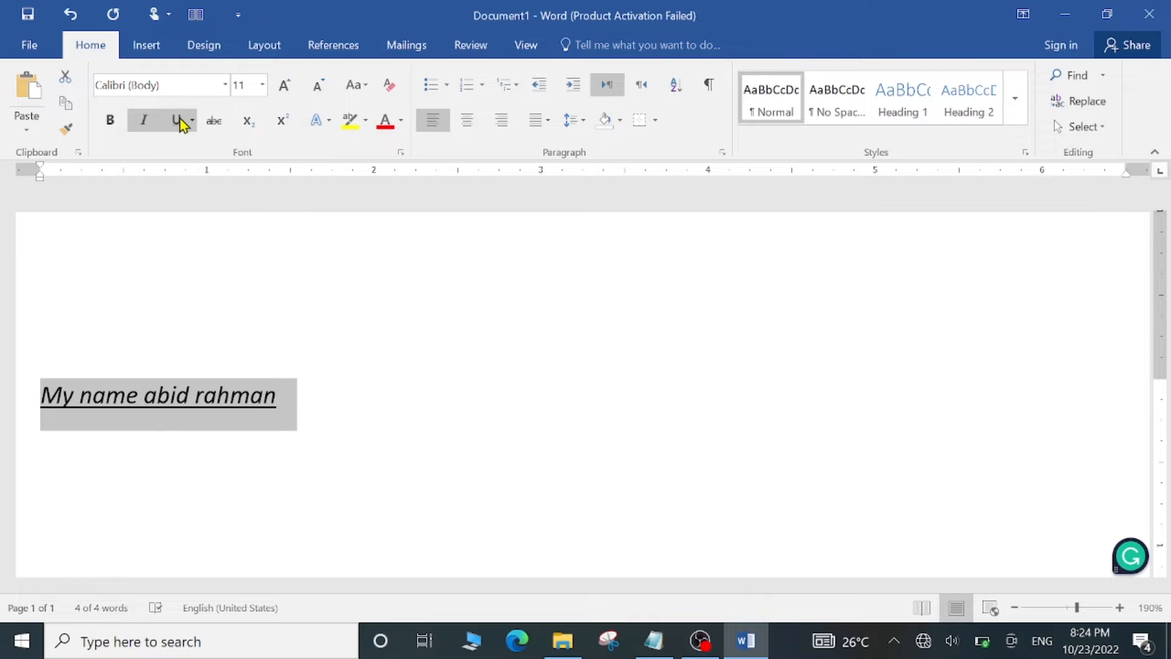
pyautogui.click(177, 120)
pyautogui.click(144, 121)
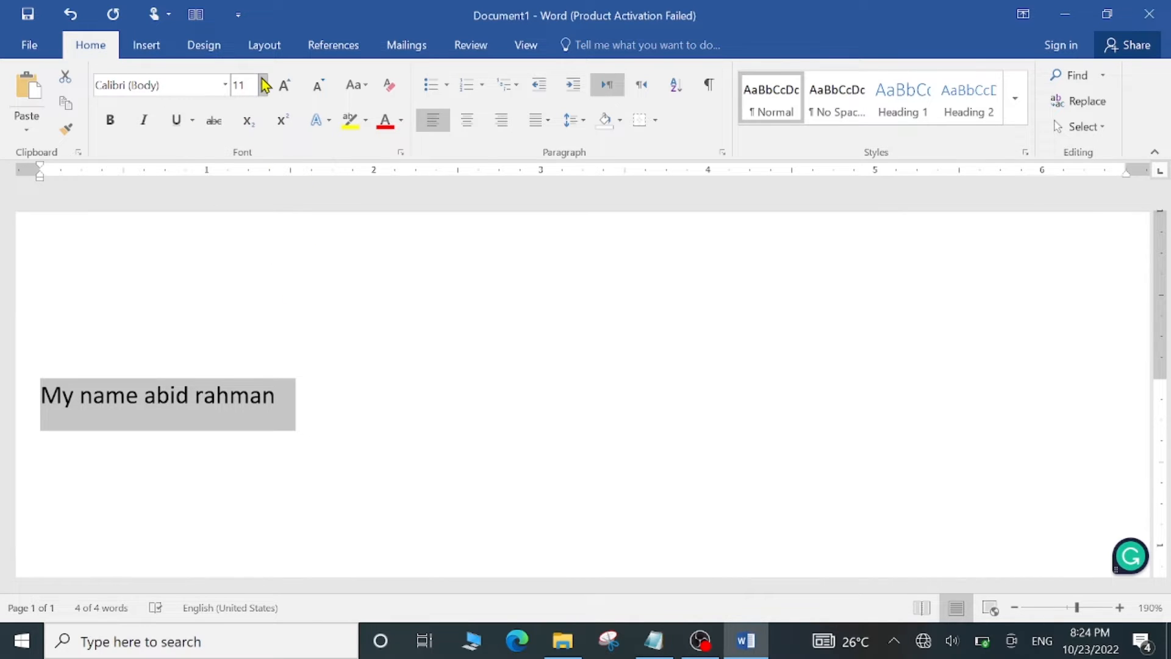
# Preview the available fonts and font sizes on the selected line without applying any.
pyautogui.click(225, 85)
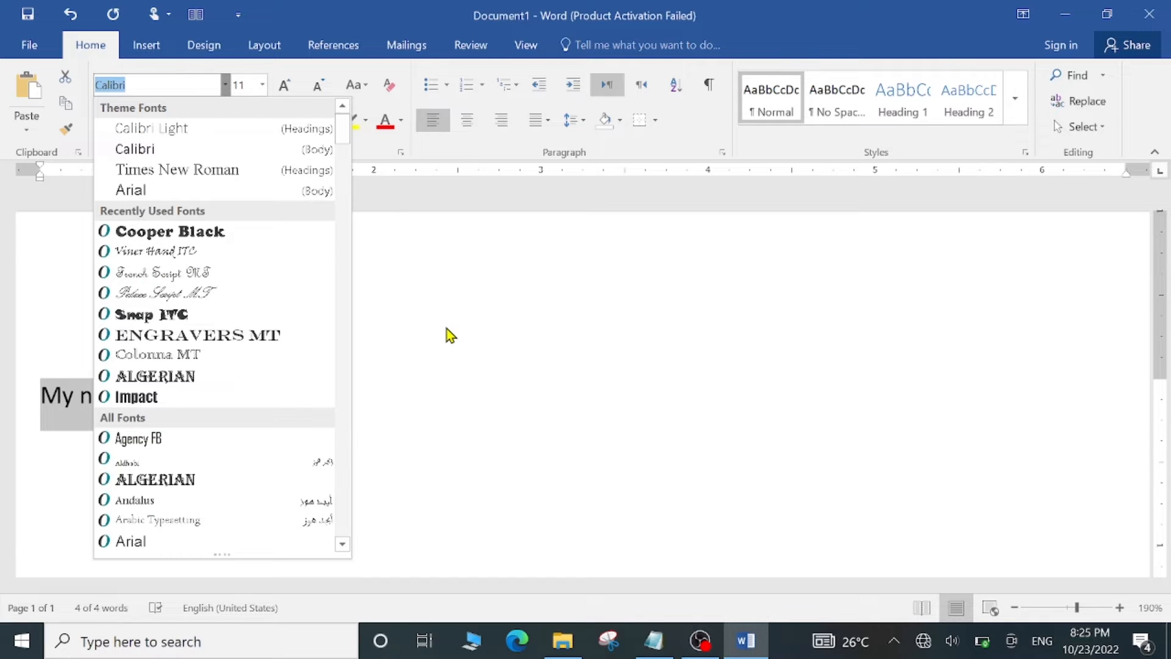
pyautogui.press('Escape')
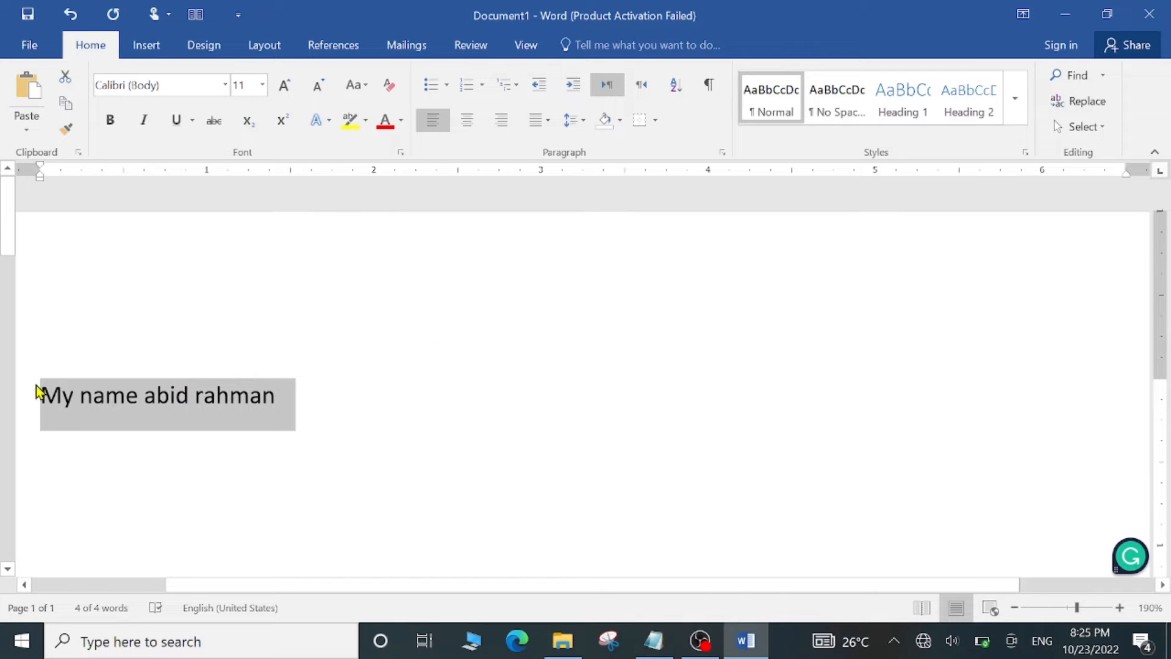
pyautogui.keyDown('ctrl'); pyautogui.scroll(-11, 40, 393); pyautogui.keyUp('ctrl')
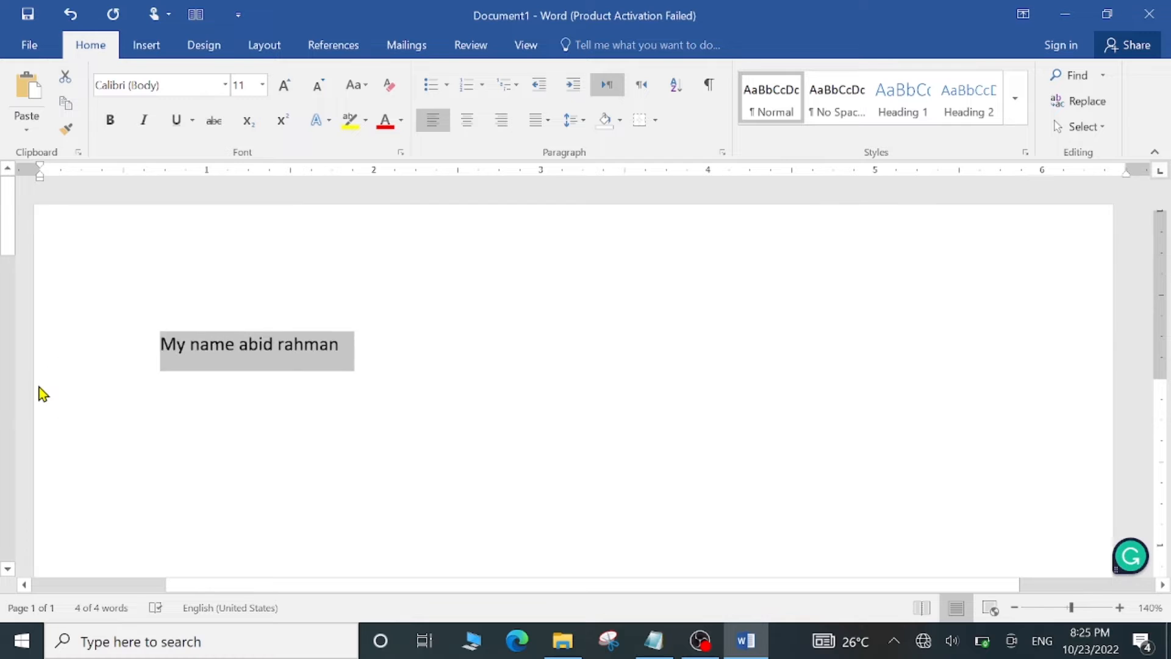
pyautogui.keyDown('ctrl'); pyautogui.scroll(-1, 105, 253); pyautogui.keyUp('ctrl')
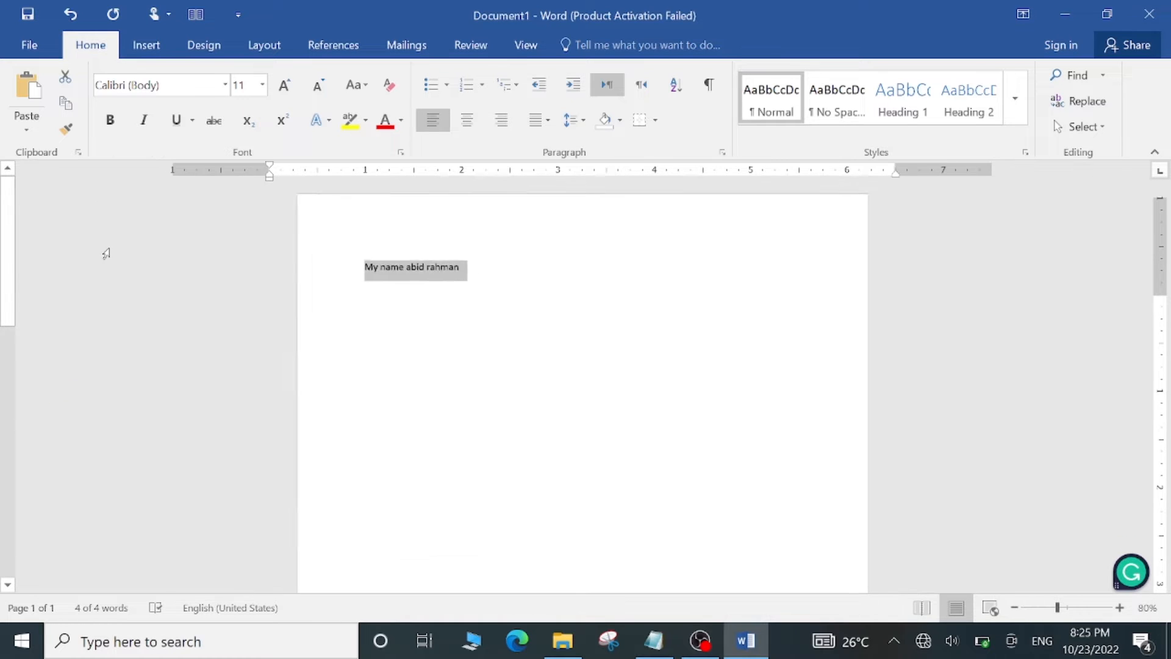
pyautogui.keyDown('ctrl'); pyautogui.scroll(3, 105, 253); pyautogui.keyUp('ctrl')
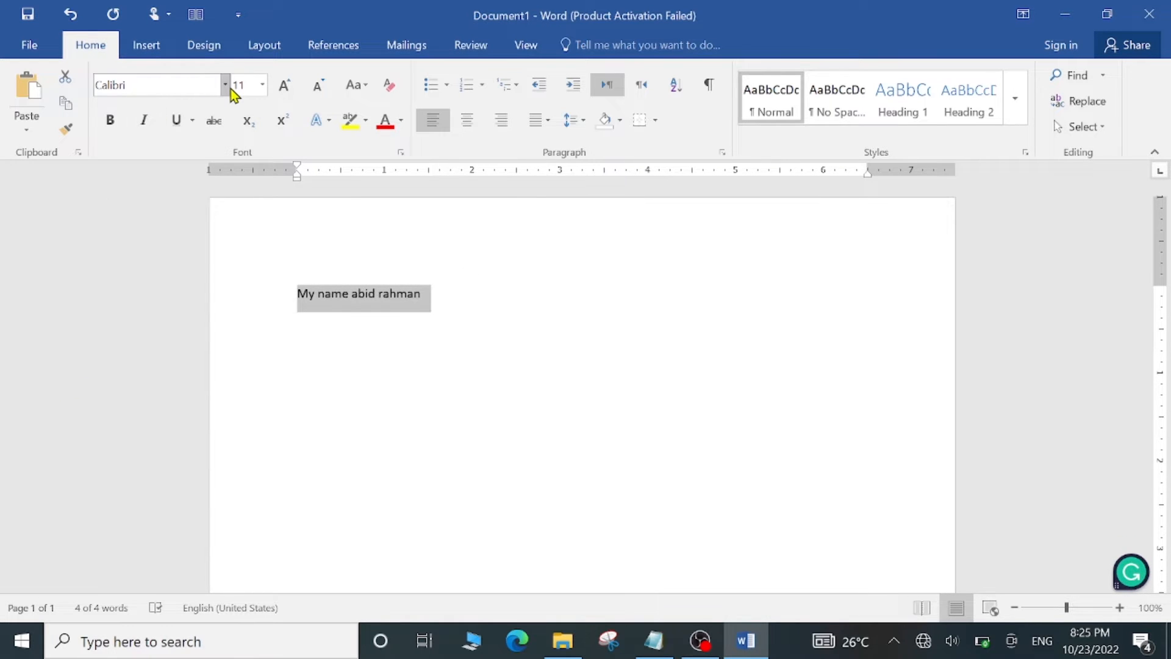
pyautogui.click(230, 89)
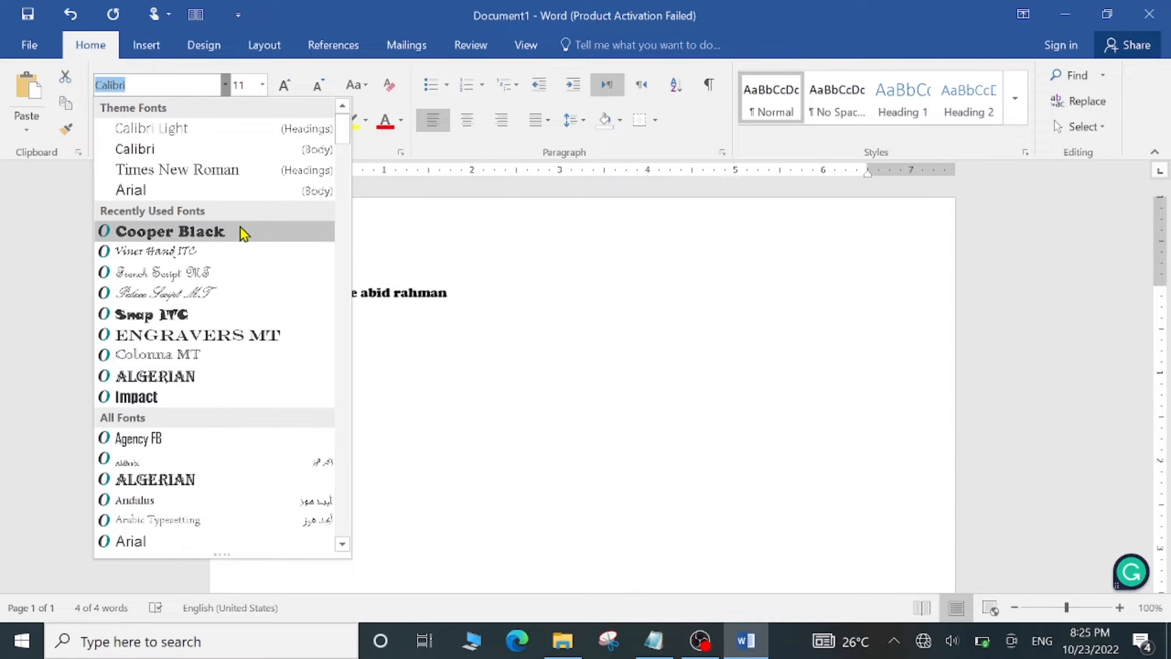
pyautogui.click(261, 86)
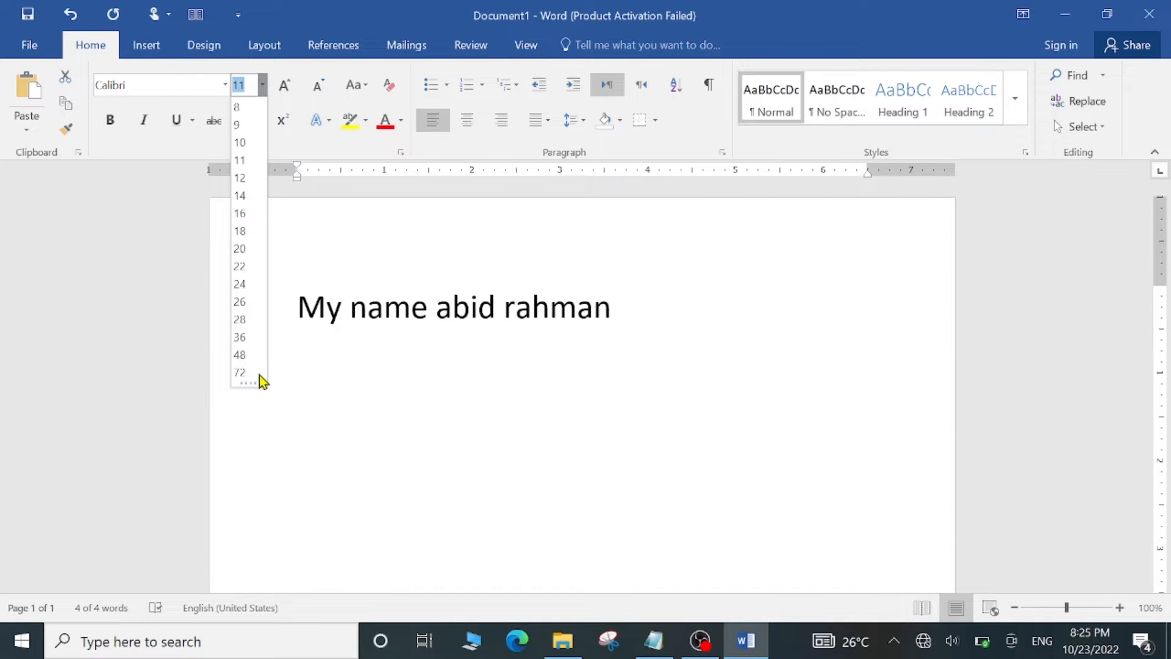
pyautogui.click(220, 86)
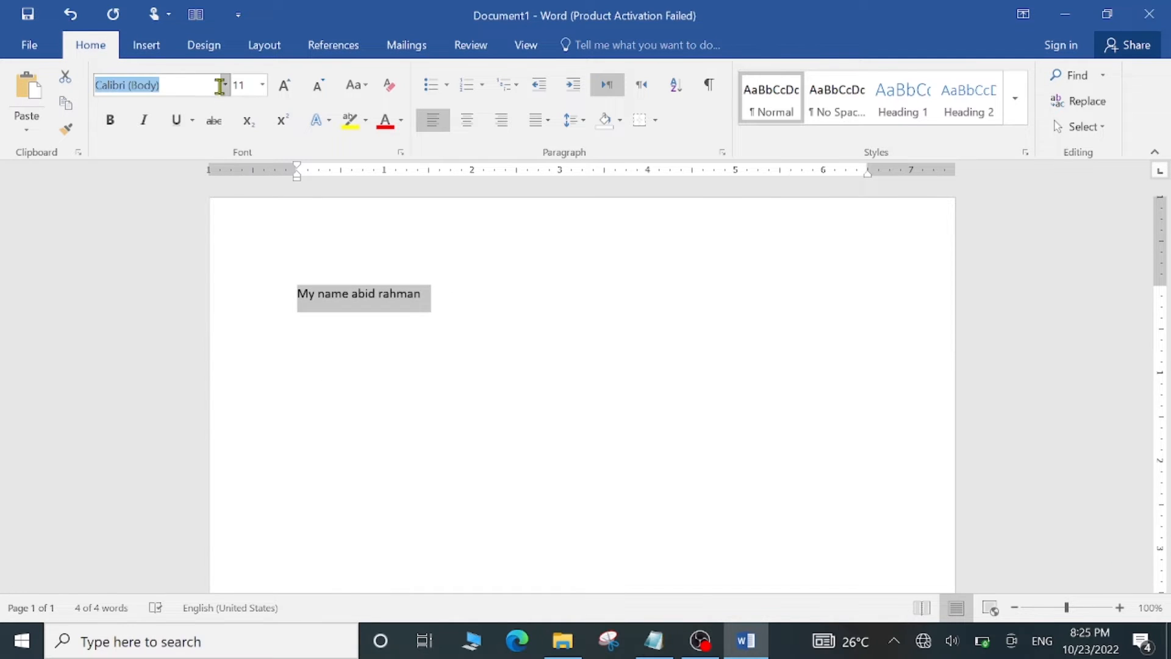
# Browse through the available fonts and set the selected line's font to Calibri Light.
pyautogui.click(225, 86)
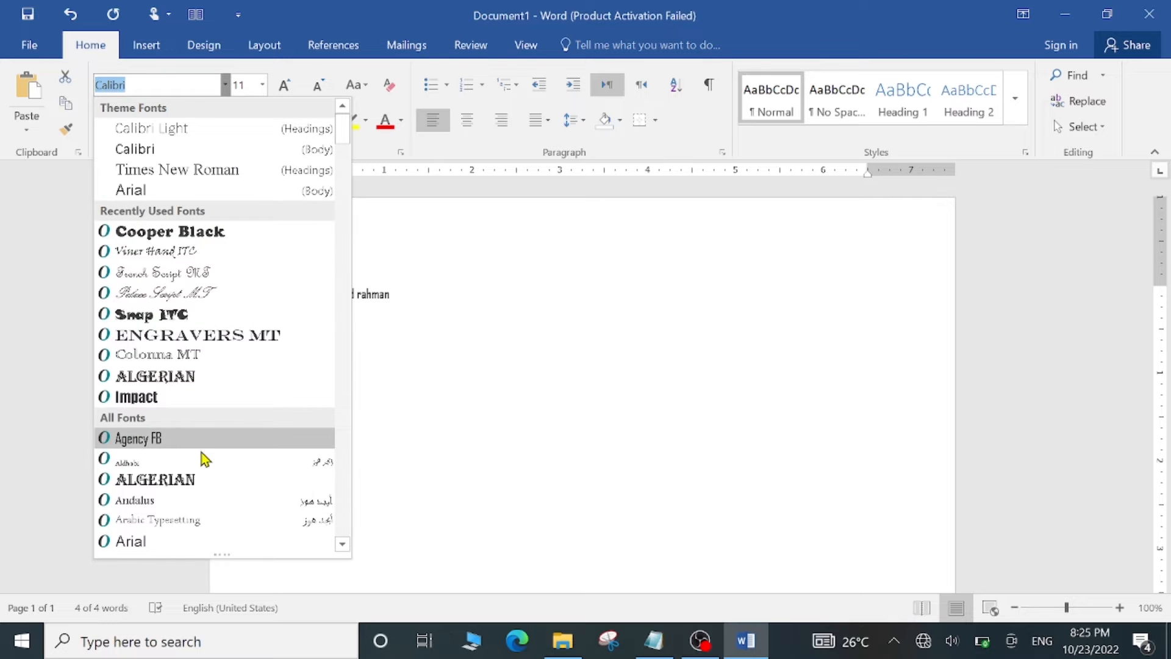
pyautogui.scroll(-15, 204, 459)
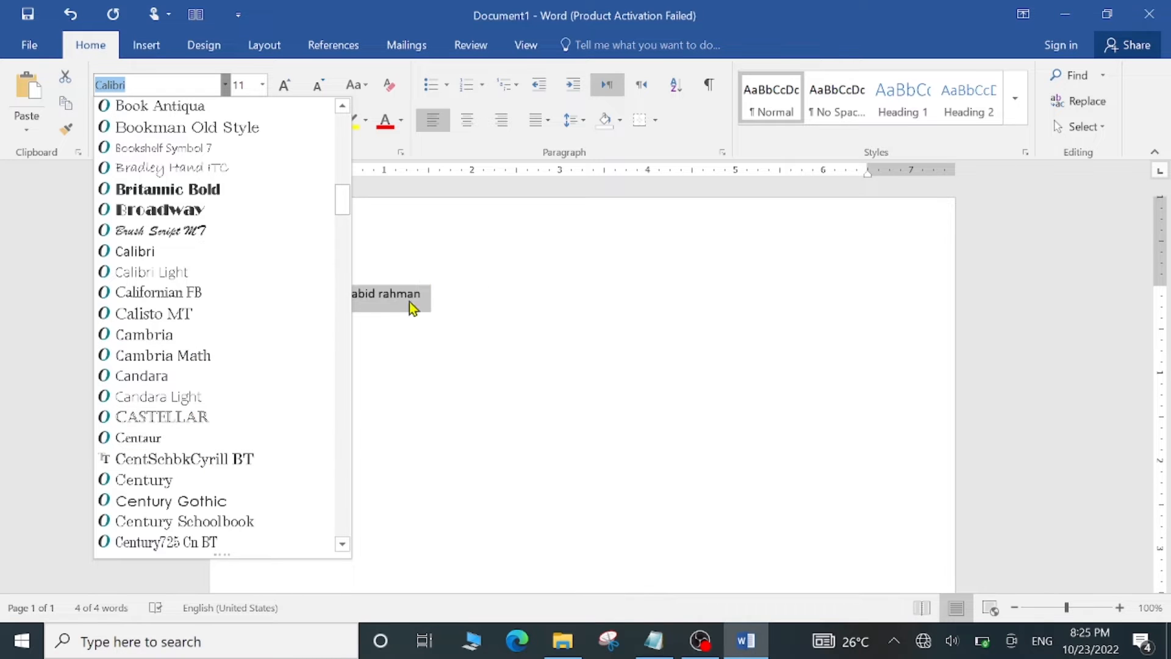
pyautogui.scroll(-20, 171, 414)
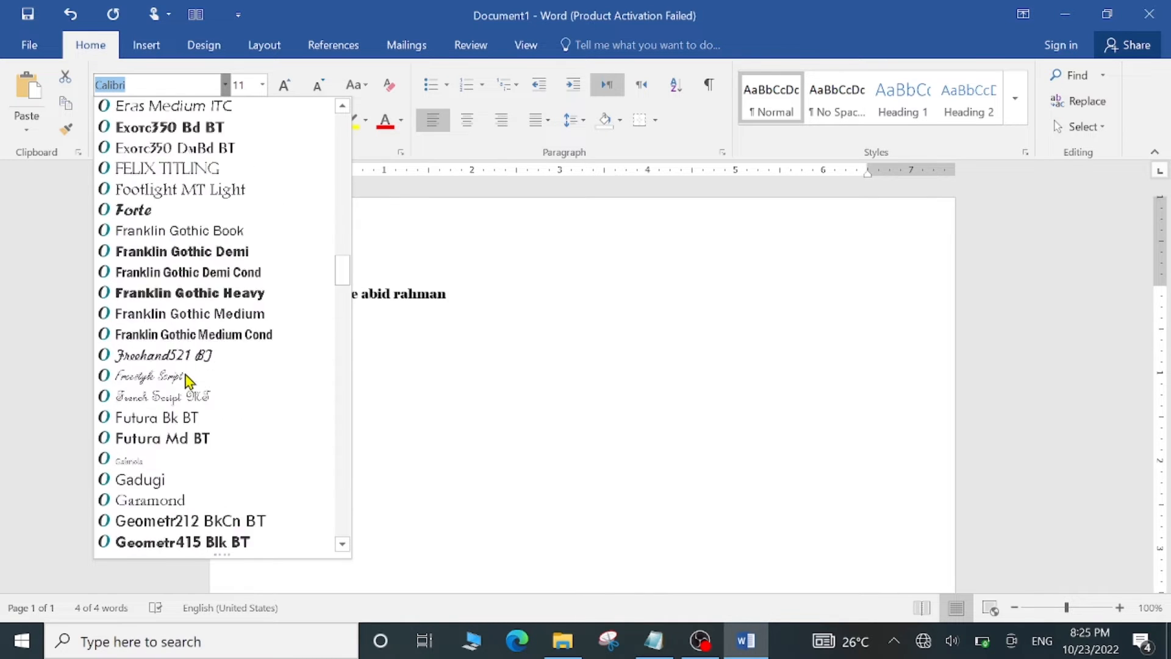
pyautogui.scroll(-20, 186, 393)
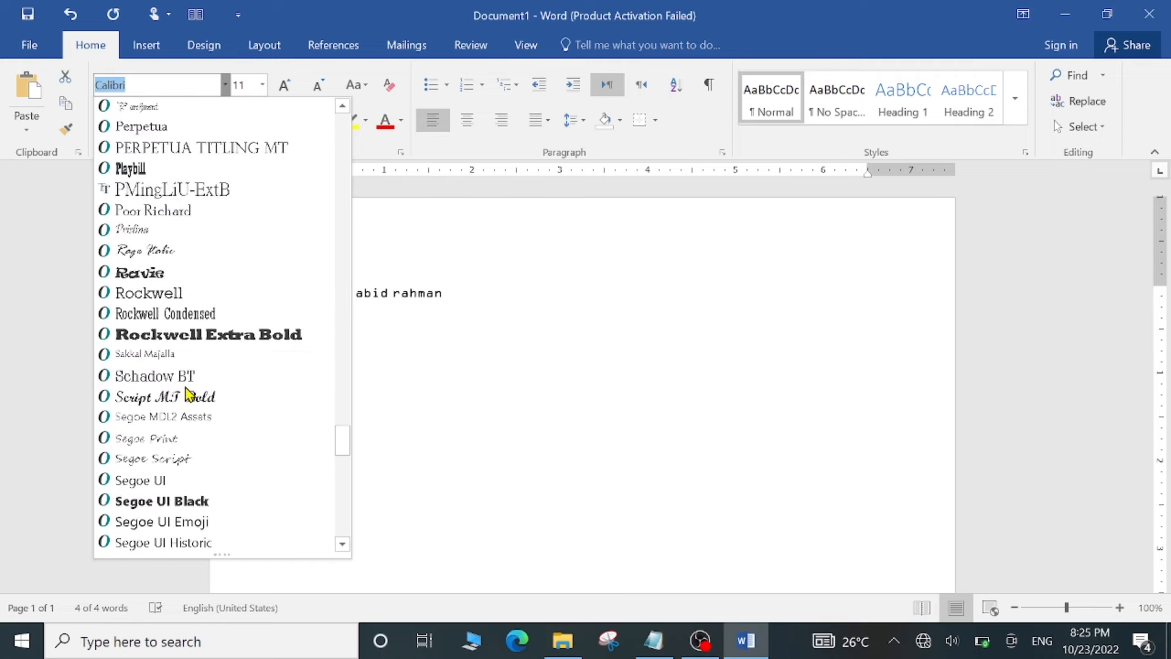
pyautogui.scroll(-10, 186, 398)
pyautogui.scroll(-7, 189, 400)
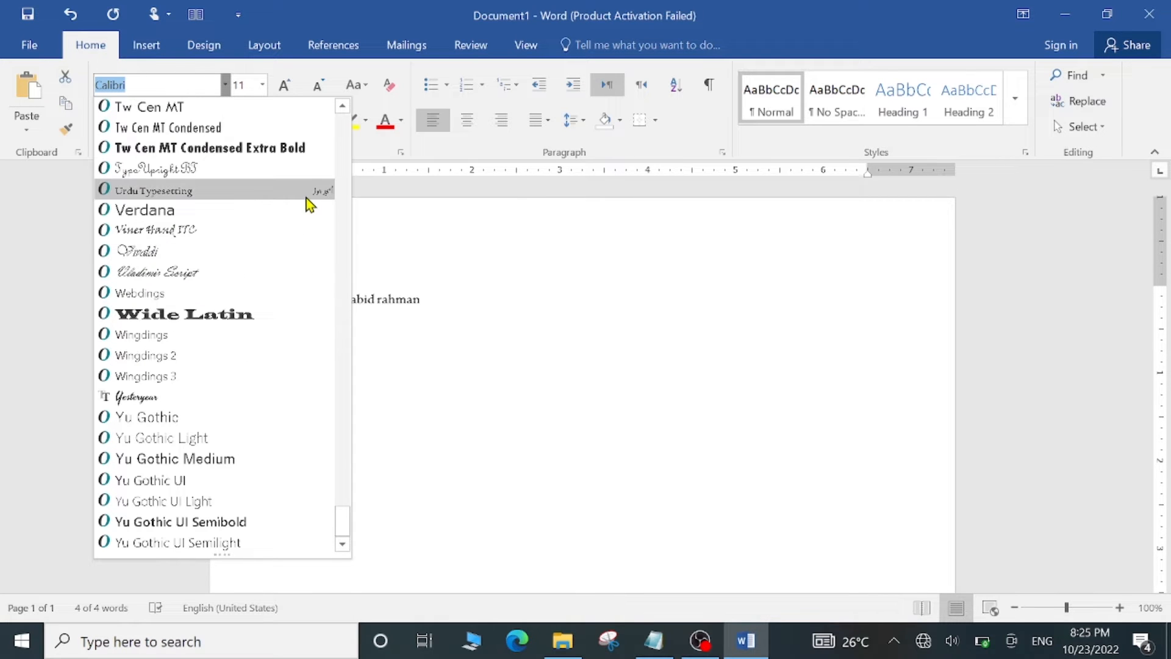
pyautogui.scroll(20, 241, 202)
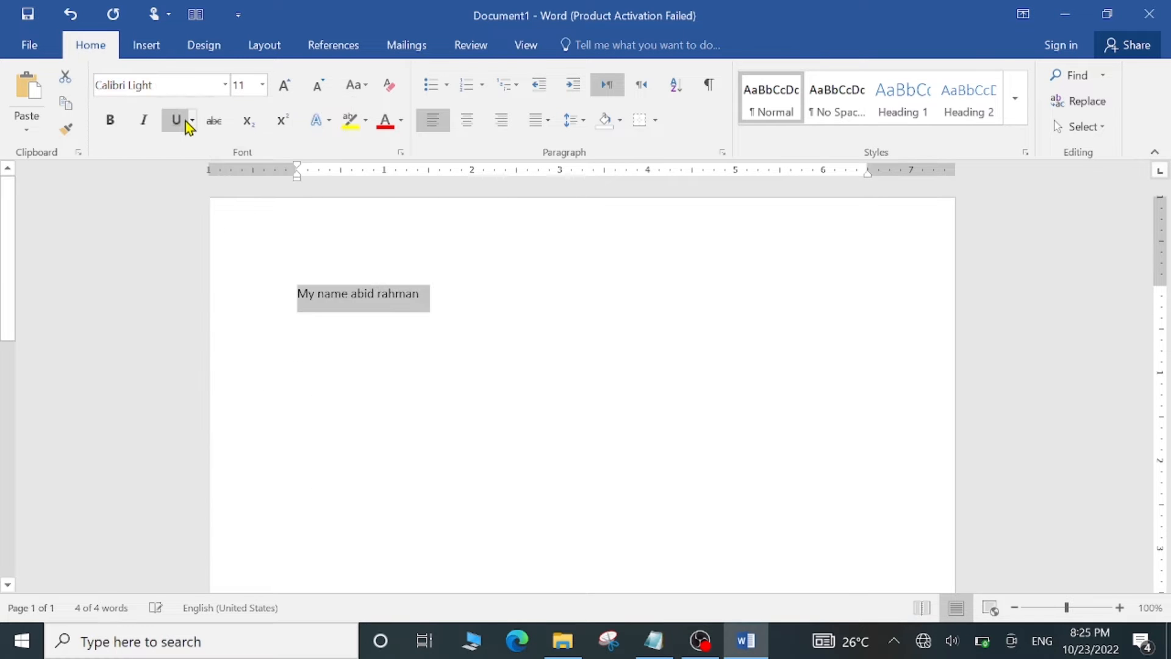
pyautogui.click(183, 129)
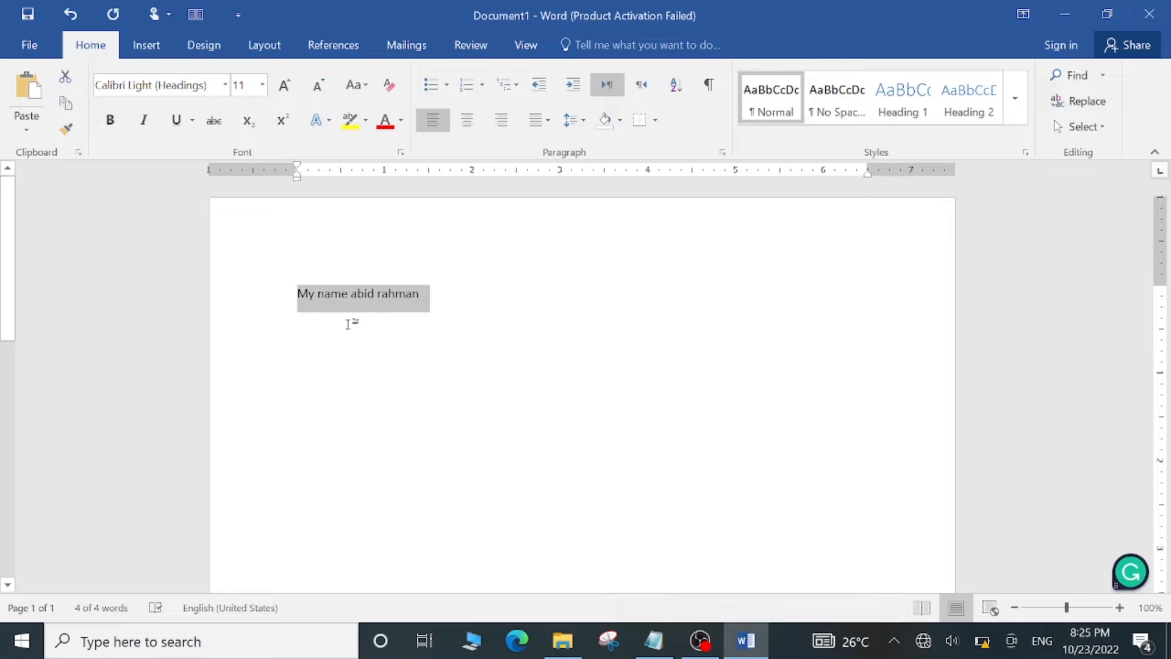
pyautogui.press('alt')
pyautogui.press('alt')
pyautogui.scroll(5, 207, 418)
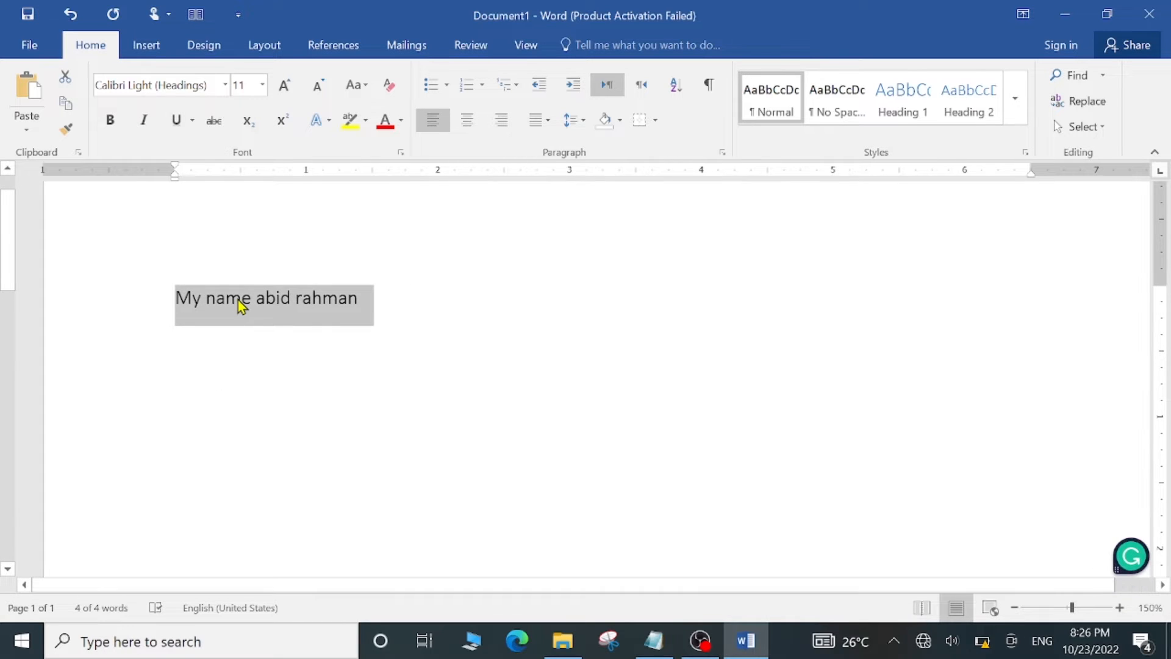
pyautogui.click(389, 258)
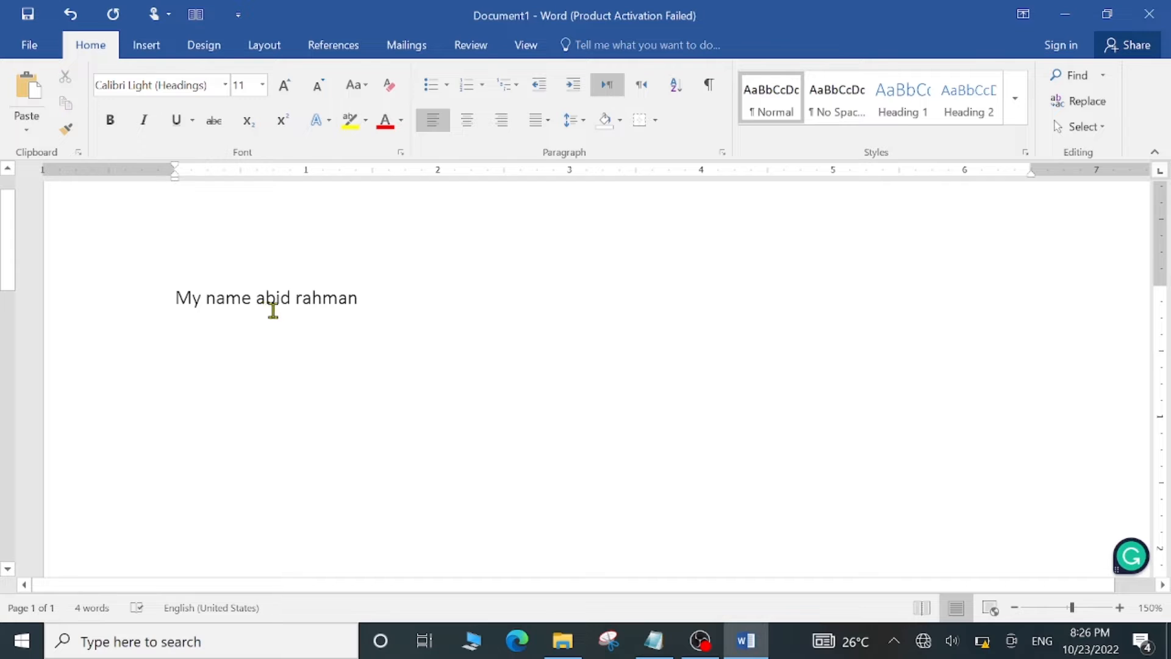
pyautogui.scroll(-5, 272, 309)
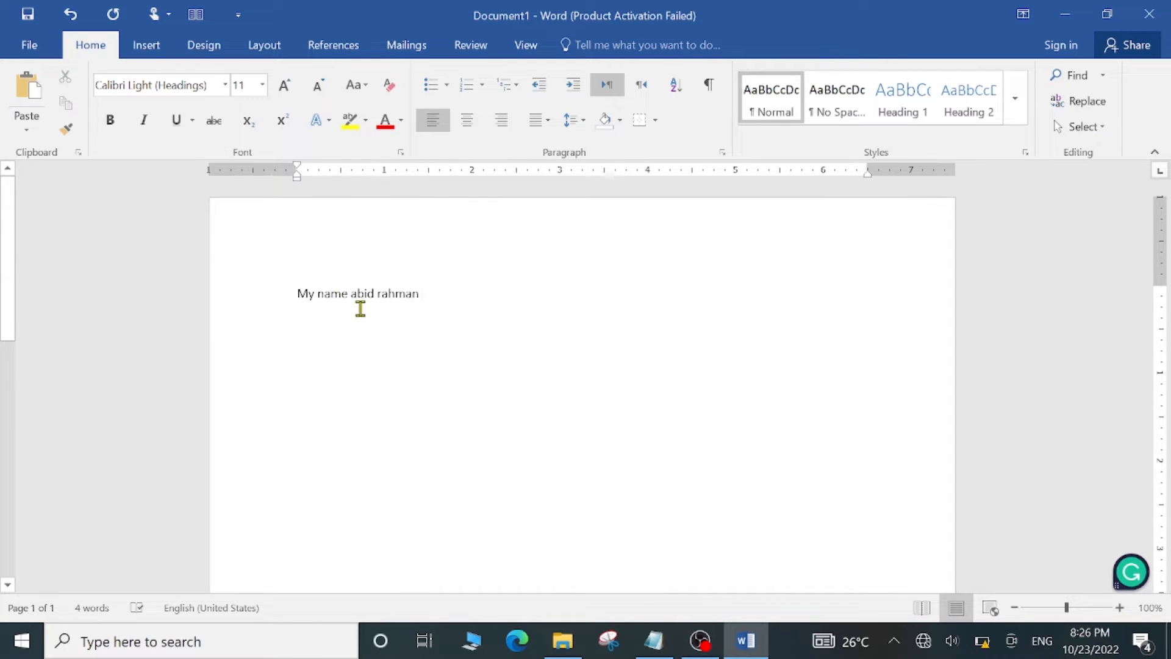
pyautogui.scroll(4, 418, 295)
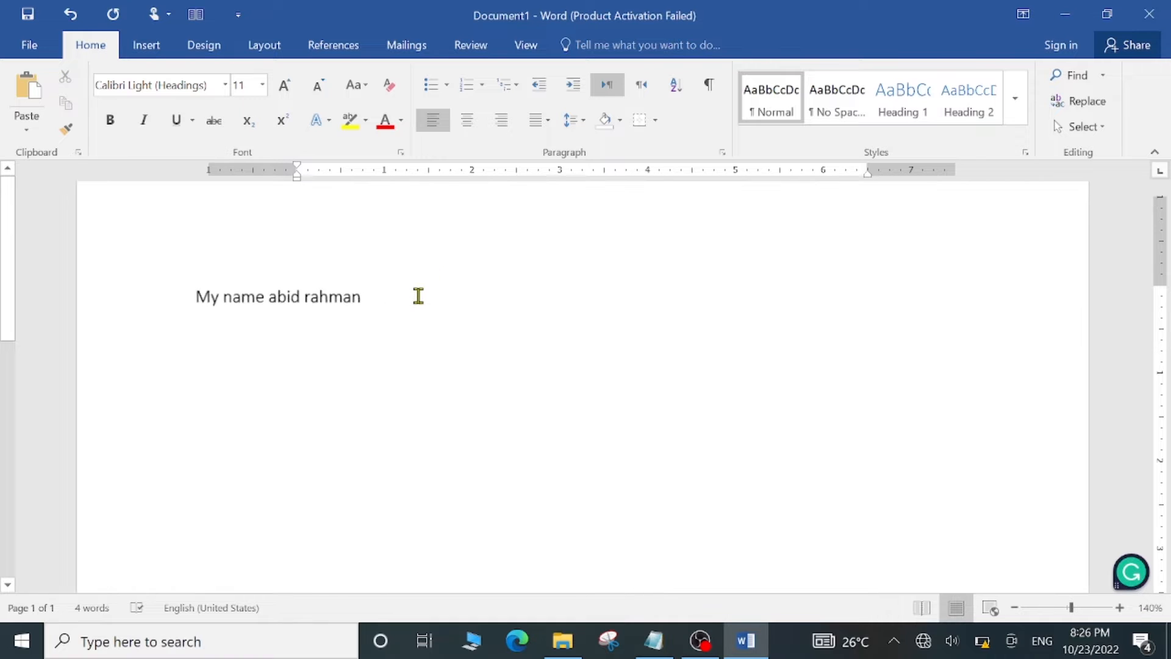
# Zoom the document in to 250%, out to 50%, and back in to 170% to view the line at different scales.
pyautogui.scroll(10, 258, 296)
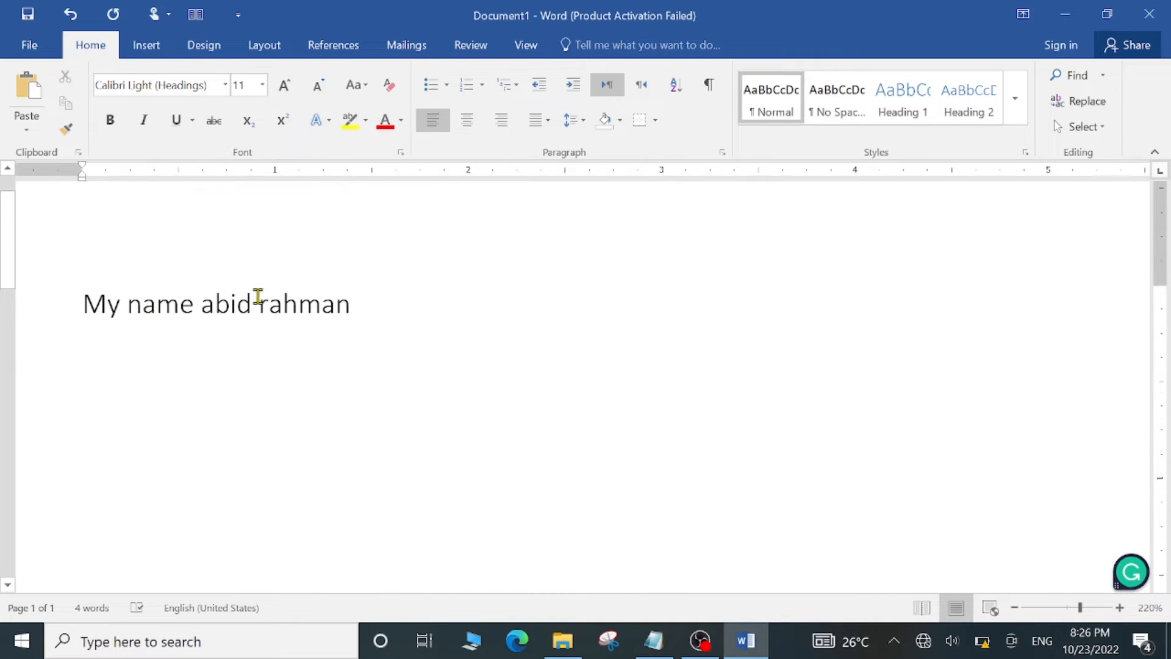
pyautogui.scroll(2, 258, 296)
pyautogui.scroll(-4, 258, 297)
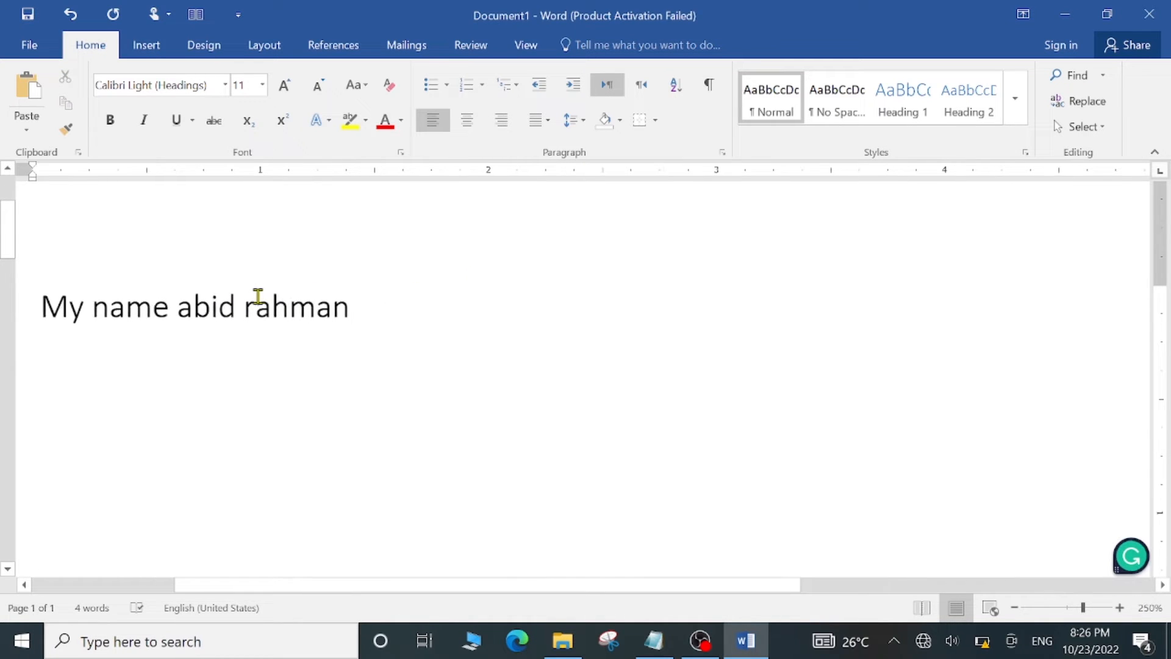
pyautogui.scroll(-3, 258, 296)
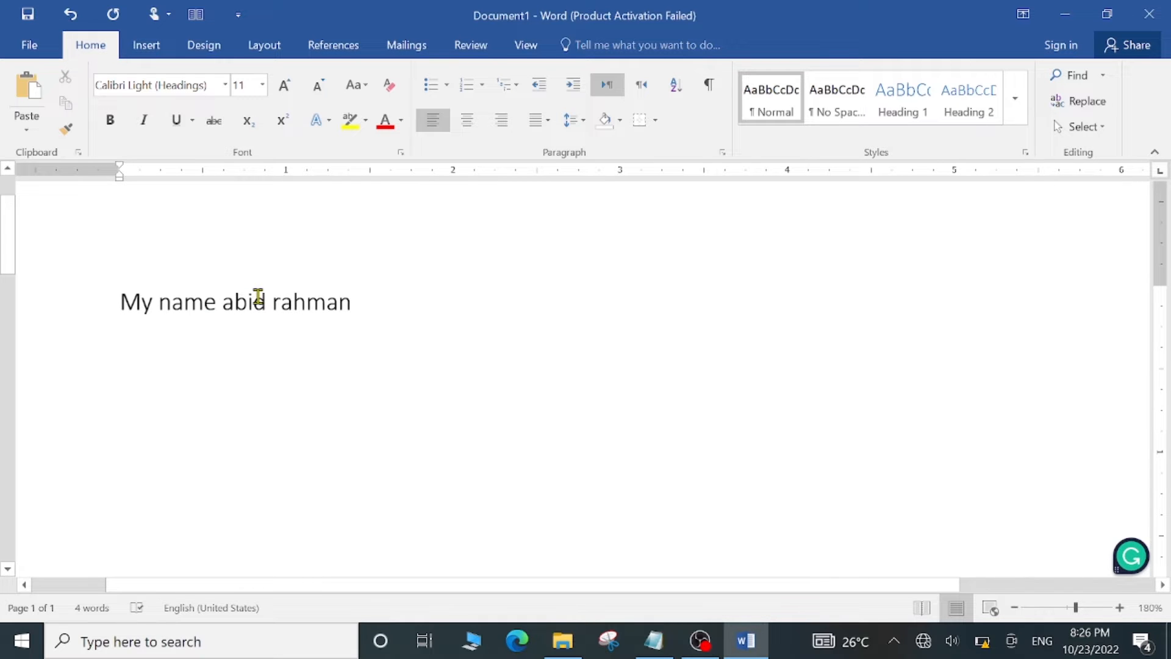
pyautogui.scroll(-7, 257, 297)
pyautogui.scroll(-7, 258, 296)
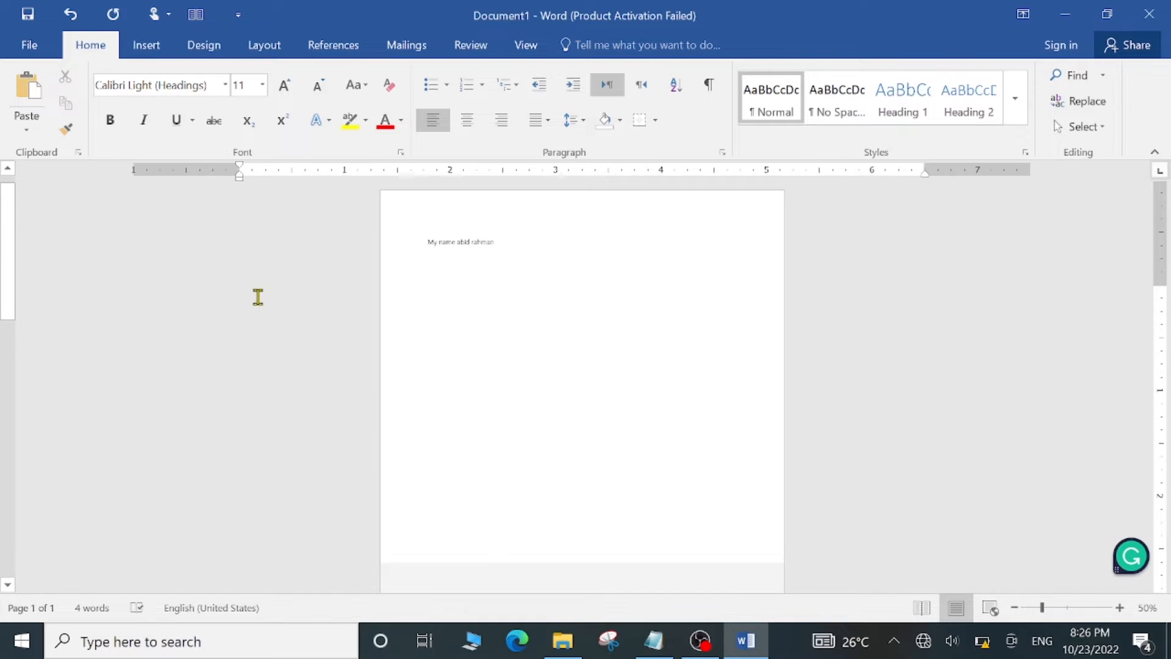
pyautogui.scroll(10, 258, 296)
pyautogui.scroll(2, 349, 253)
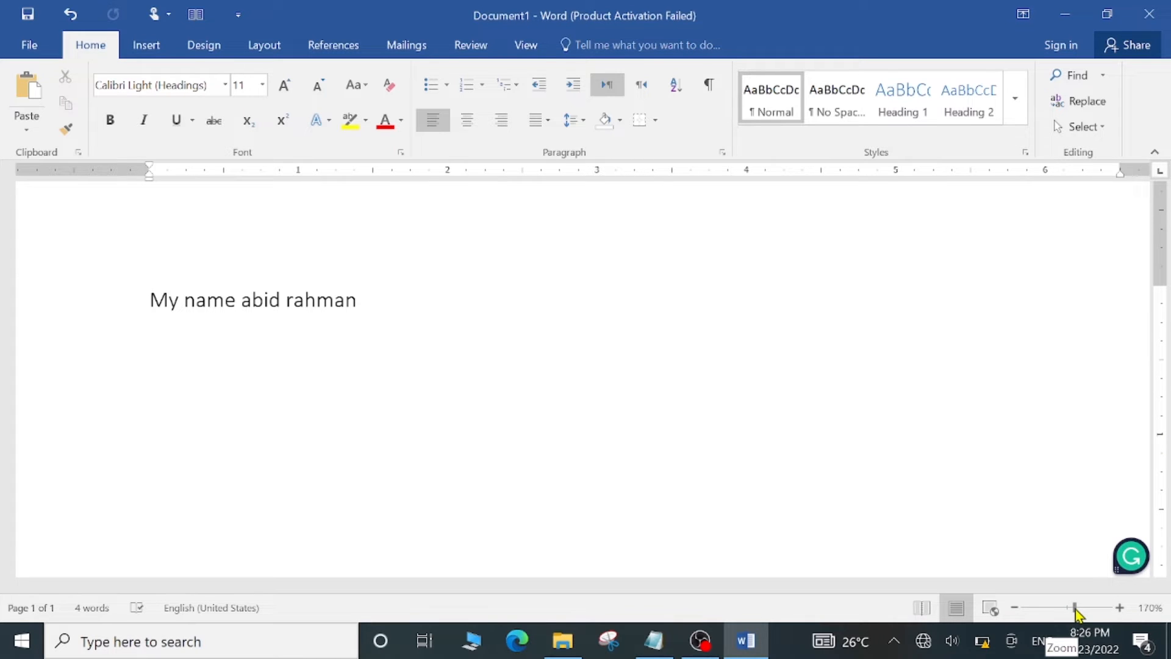
# Zoom the page in to 500%, out to 67%, and set the document view to 232%.
pyautogui.moveTo(1076, 609); pyautogui.dragTo(1117, 612)
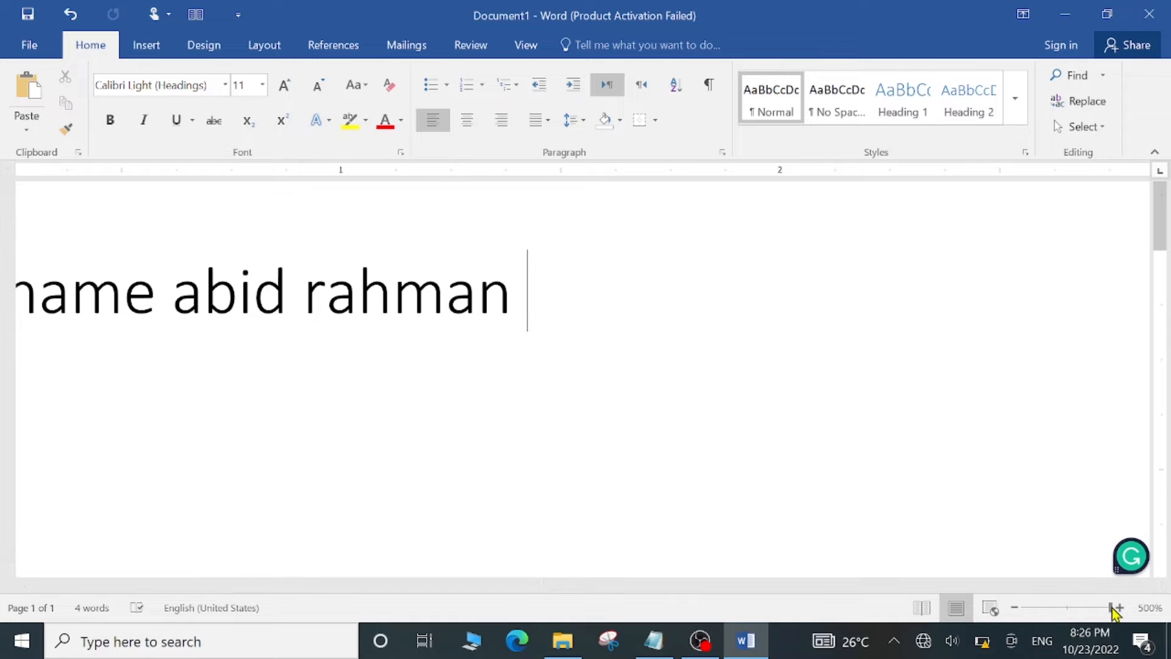
pyautogui.moveTo(1111, 607); pyautogui.dragTo(1056, 616)
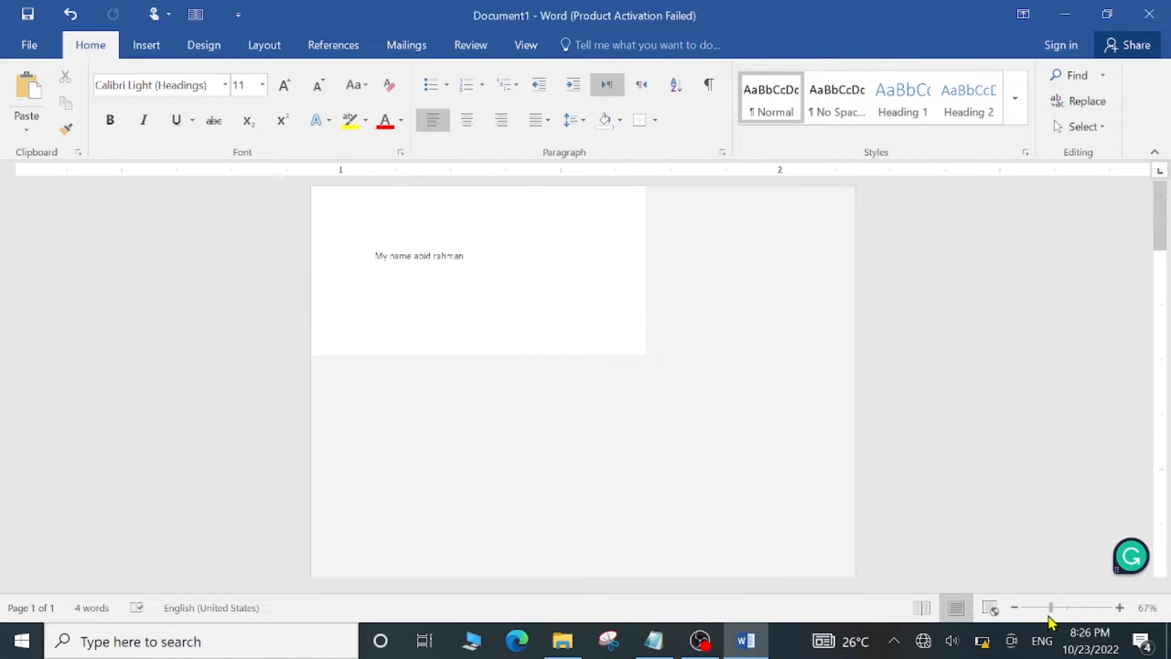
pyautogui.moveTo(1050, 617); pyautogui.dragTo(1081, 618)
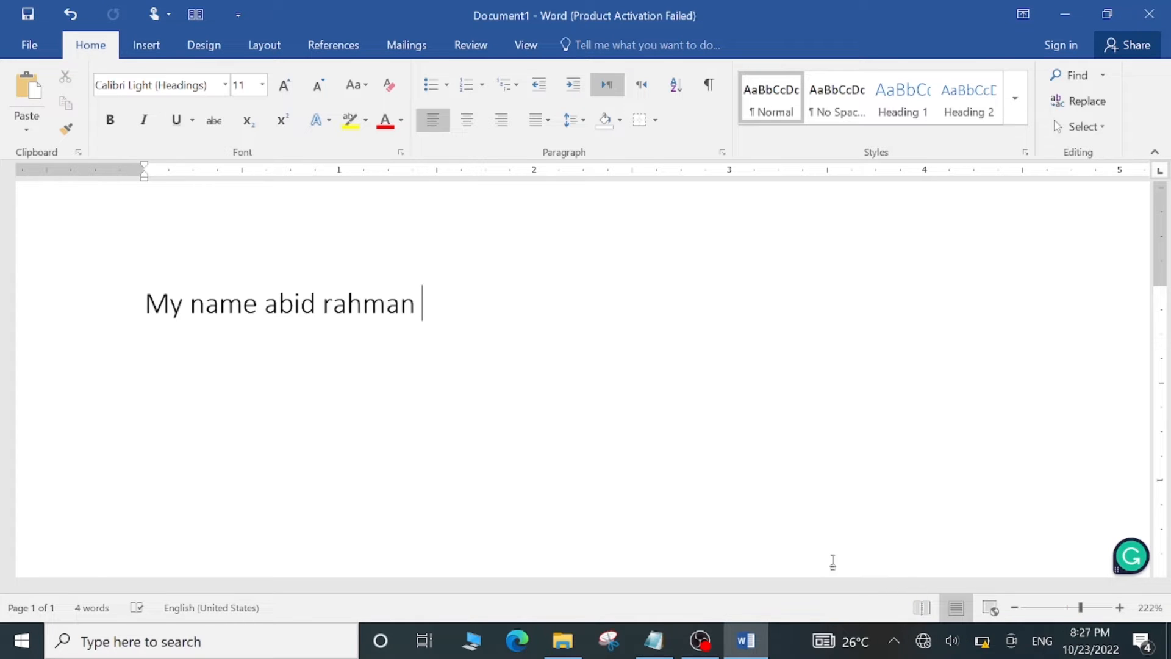
pyautogui.scroll(2, 573, 362)
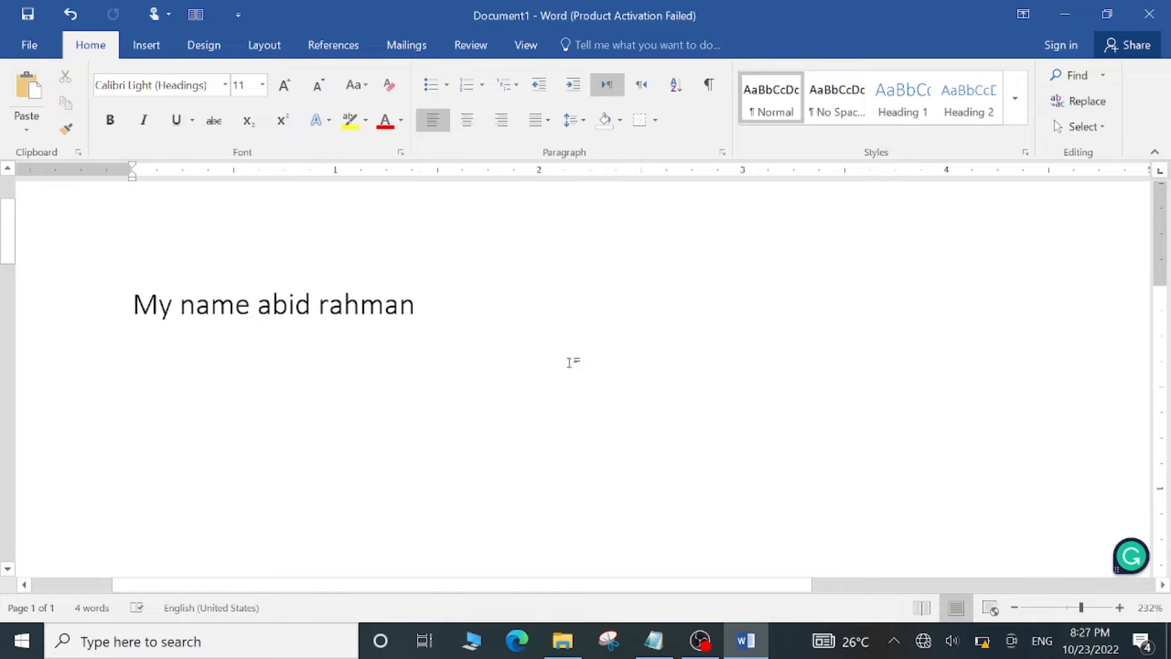
pyautogui.press('alt')
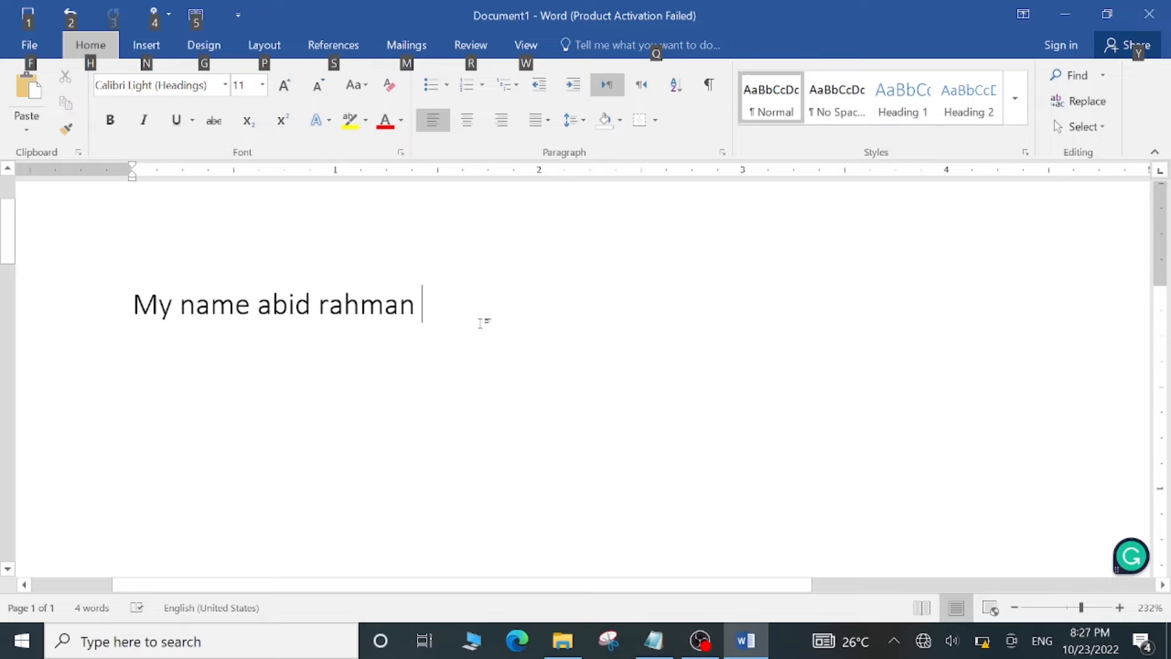
pyautogui.press('alt')
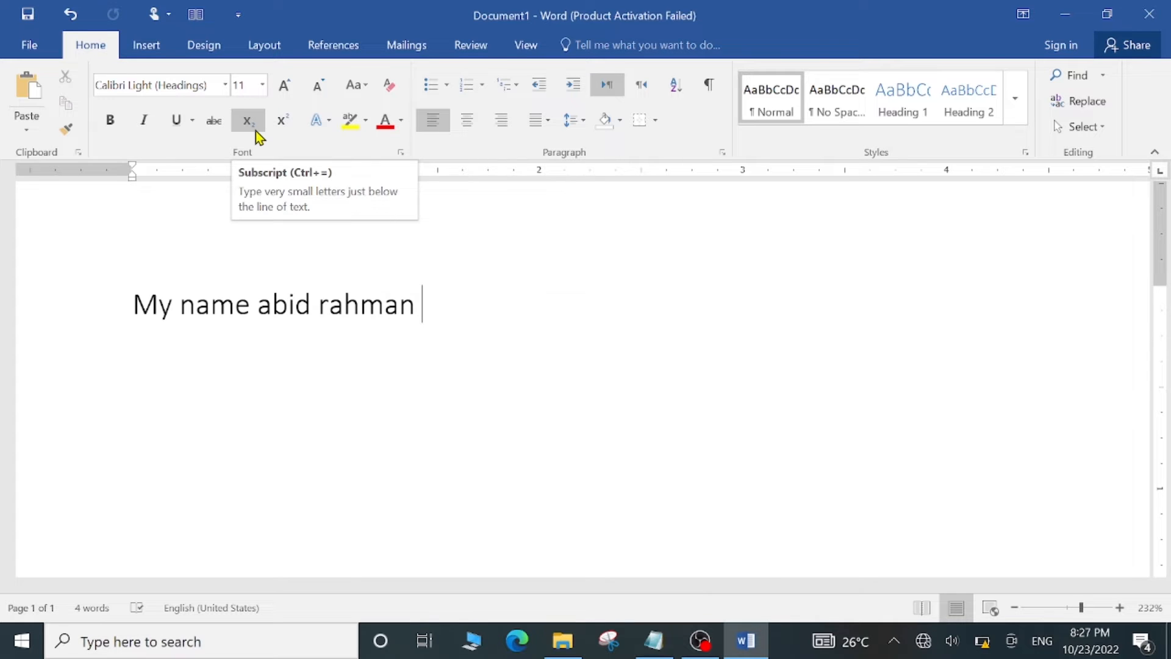
# Select the whole line of text and enlarge its font size in steps up to 72 pt.
pyautogui.click(295, 92)
pyautogui.click(295, 92)
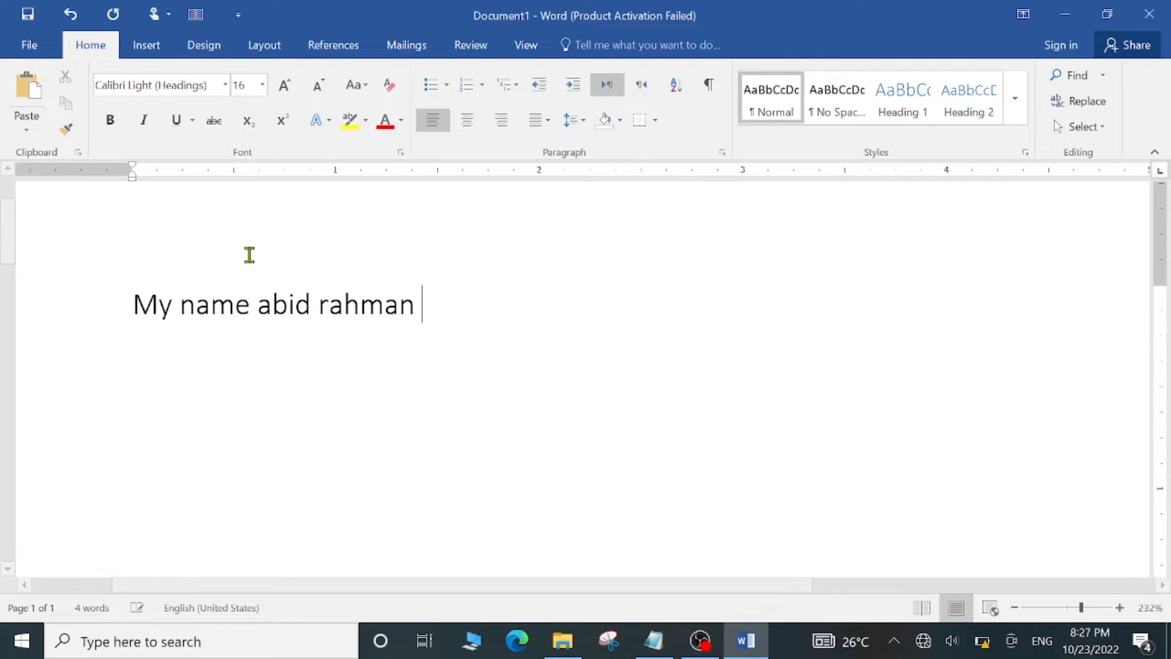
pyautogui.moveTo(116, 299); pyautogui.dragTo(416, 353)
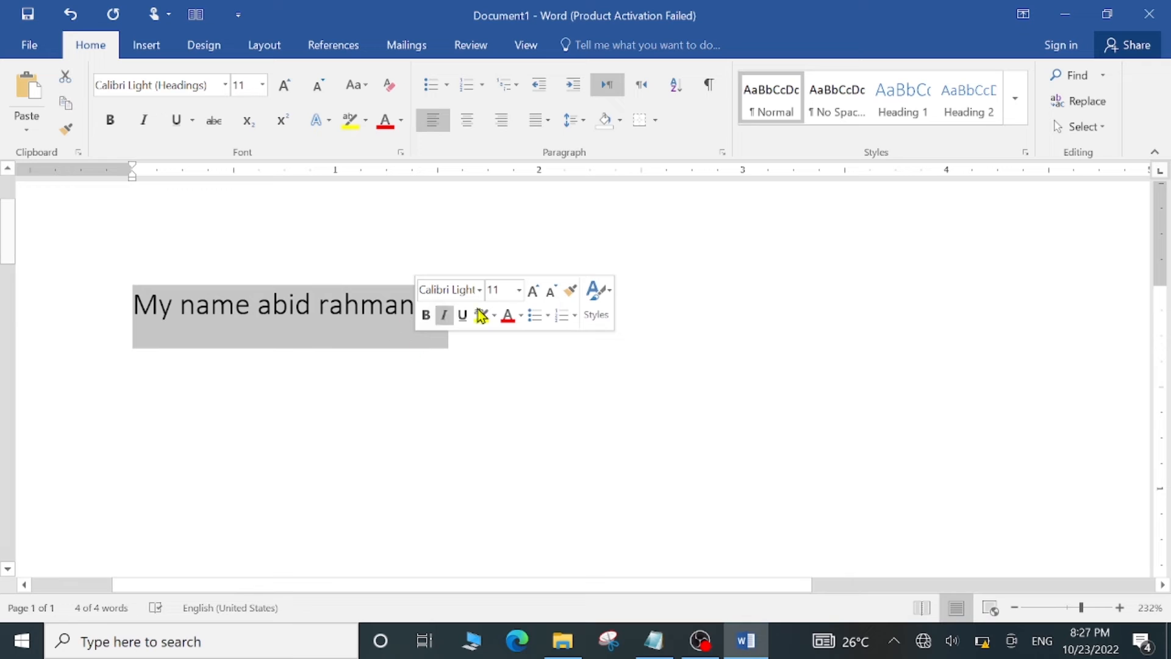
pyautogui.click(291, 91)
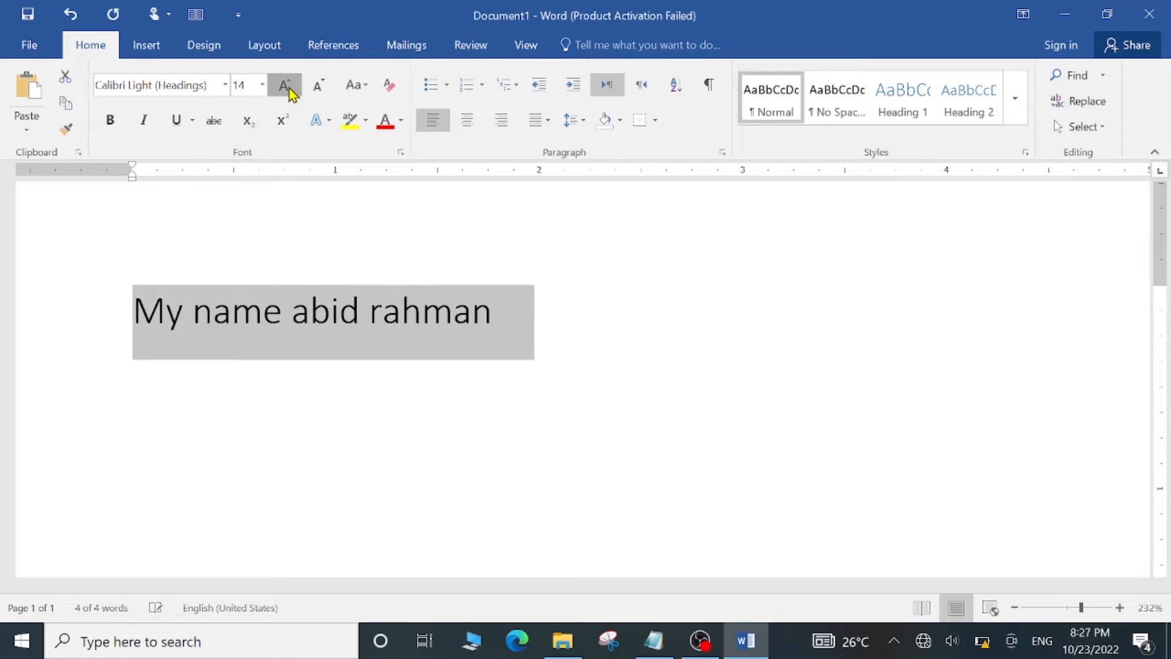
pyautogui.click(291, 91)
pyautogui.click(291, 91)
pyautogui.click(291, 91)
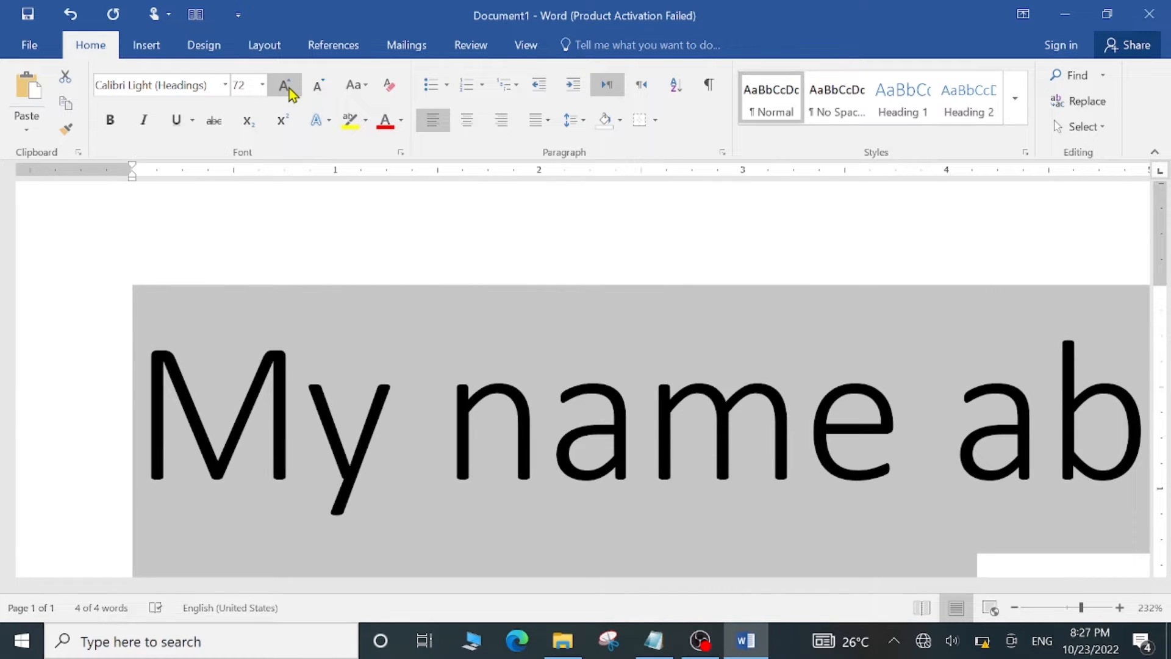
pyautogui.click(291, 92)
# Reduce the selected line's font size in steps down to 10 pt.
pyautogui.click(317, 86)
pyautogui.click(317, 87)
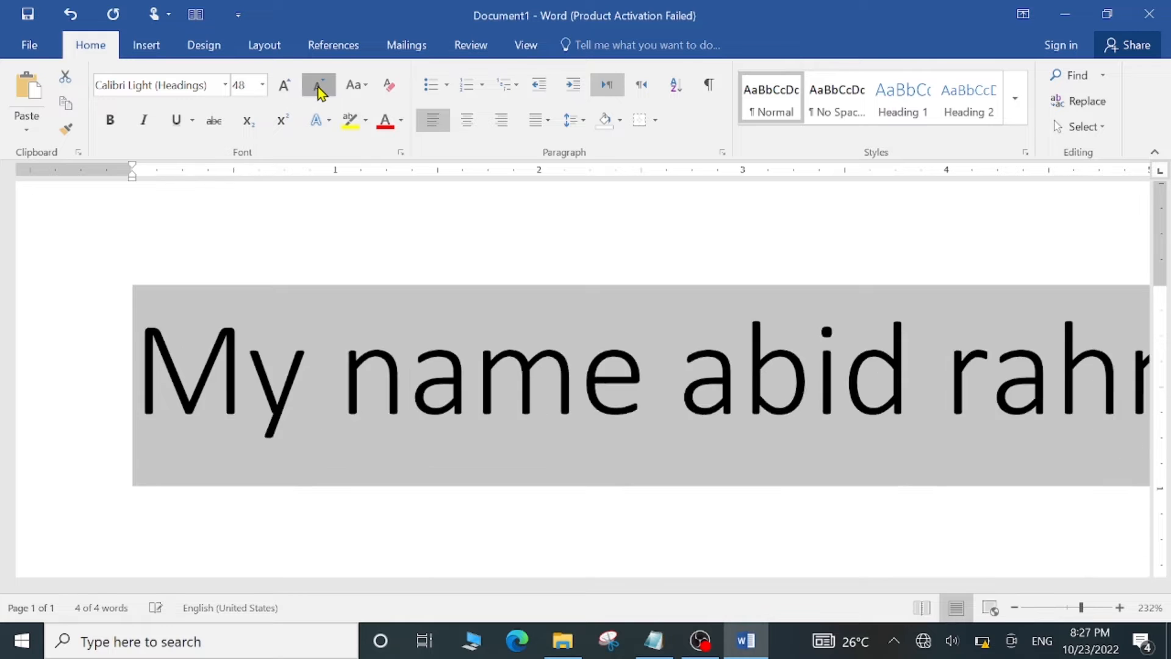
pyautogui.click(317, 87)
pyautogui.click(317, 87)
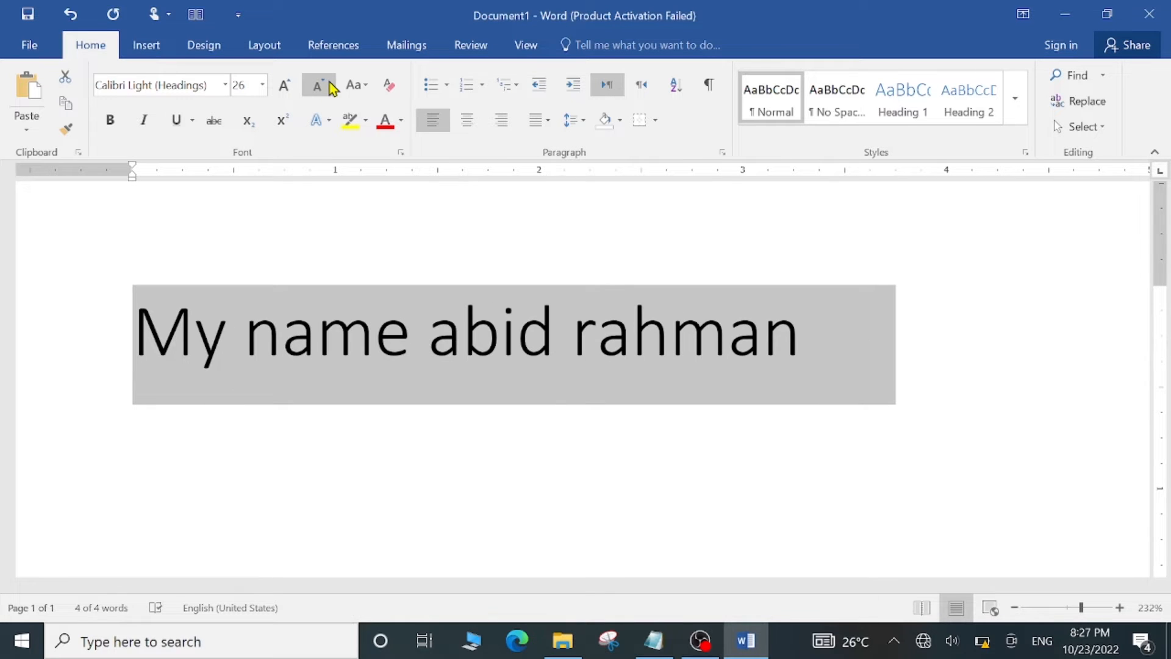
pyautogui.click(330, 85)
pyautogui.click(330, 84)
pyautogui.click(331, 84)
pyautogui.click(330, 84)
pyautogui.click(330, 84)
pyautogui.click(330, 86)
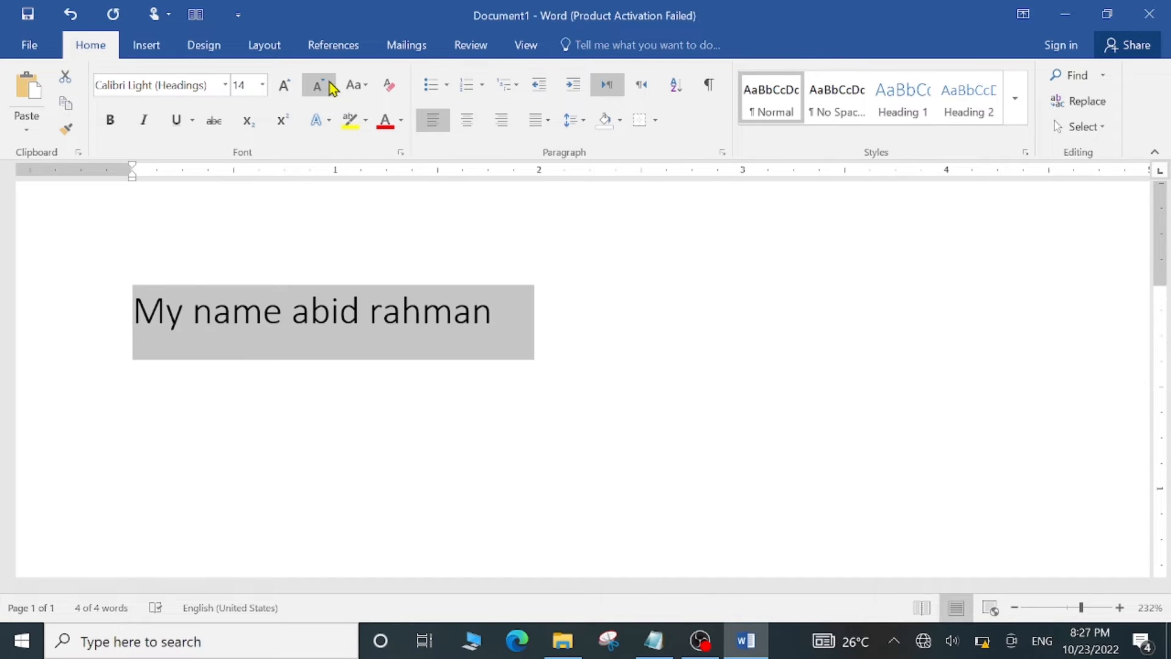
pyautogui.click(330, 85)
pyautogui.click(330, 85)
pyautogui.click(330, 86)
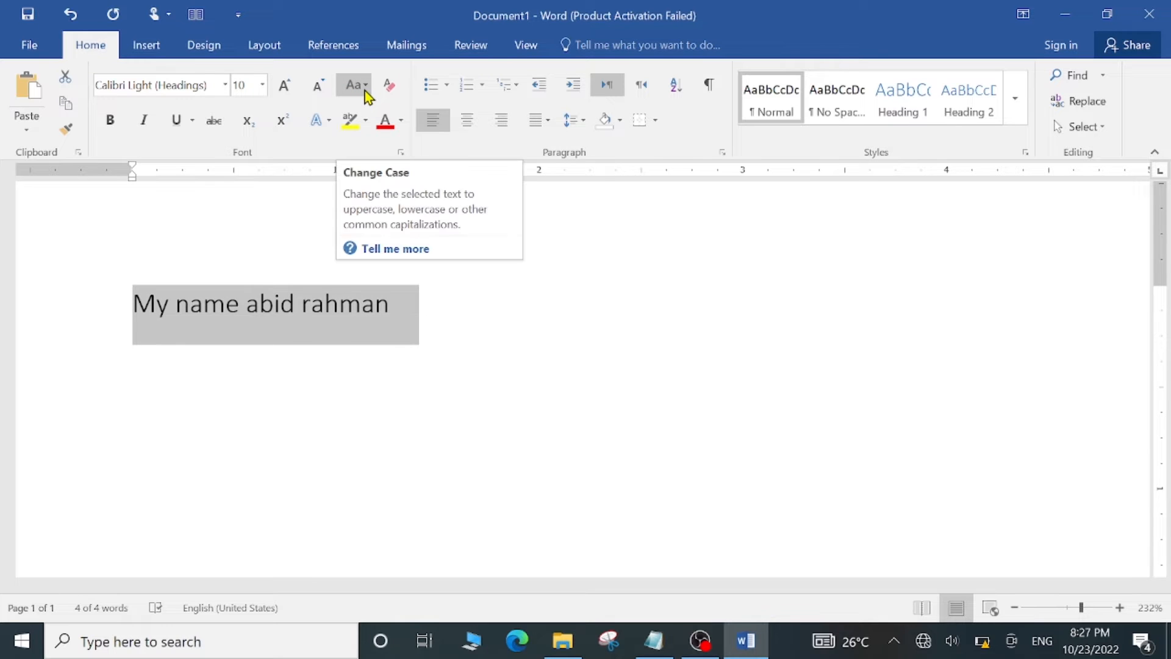
# Change the selected line's case to Capitalize Each Word and from that to lowercase.
pyautogui.click(365, 92)
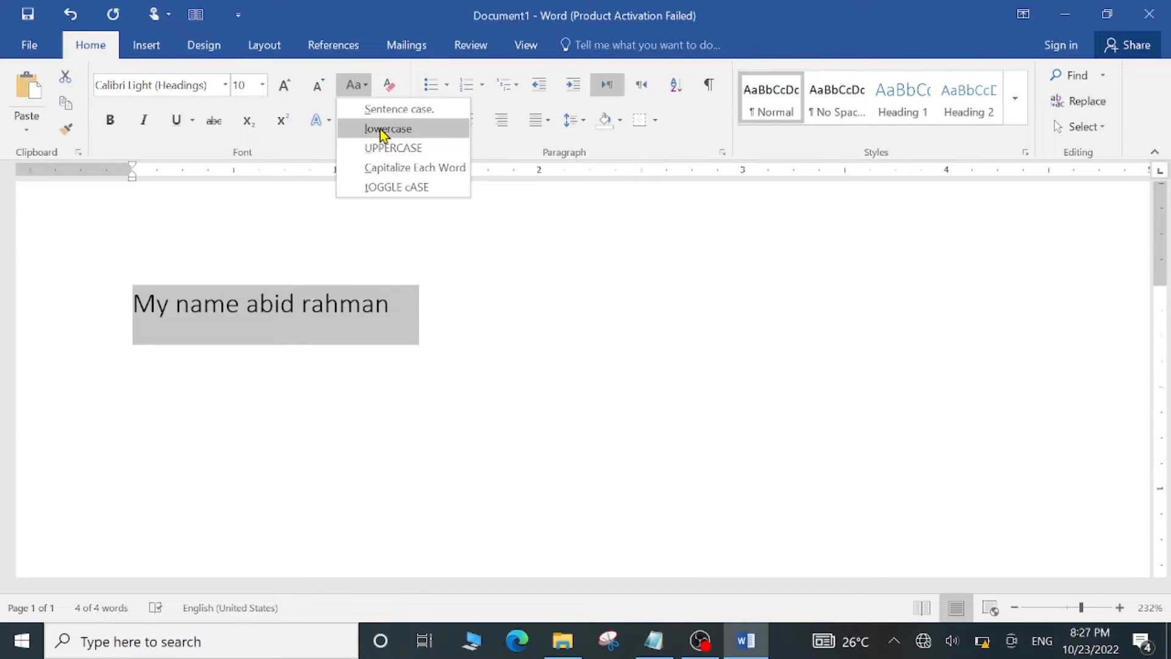
pyautogui.click(390, 167)
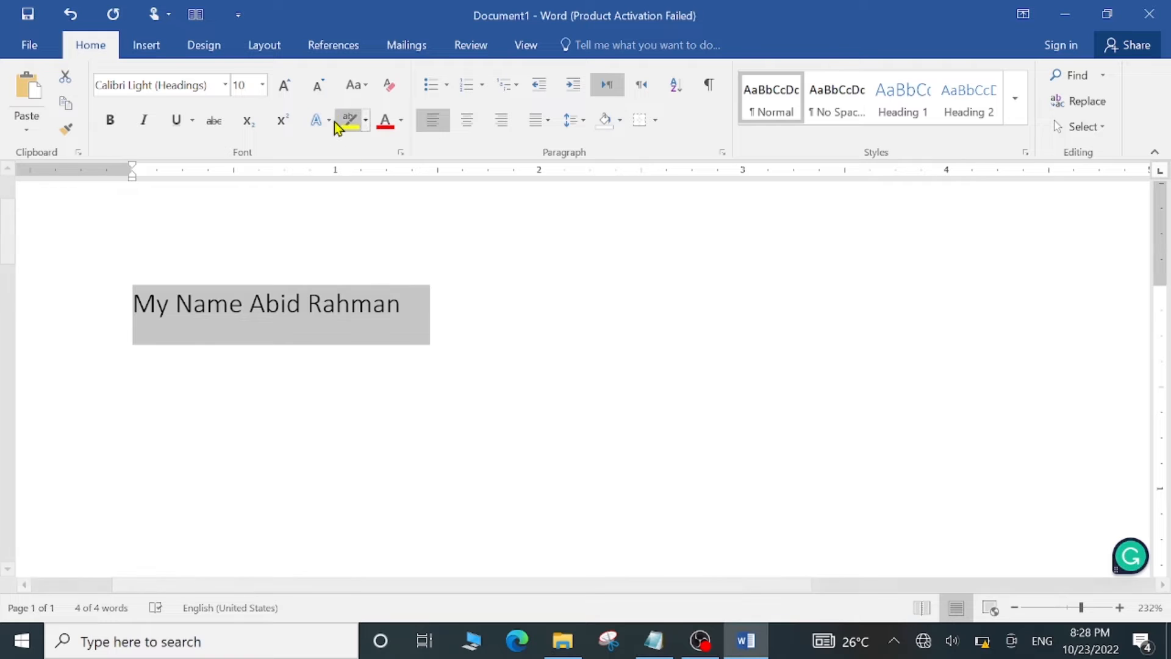
pyautogui.click(366, 93)
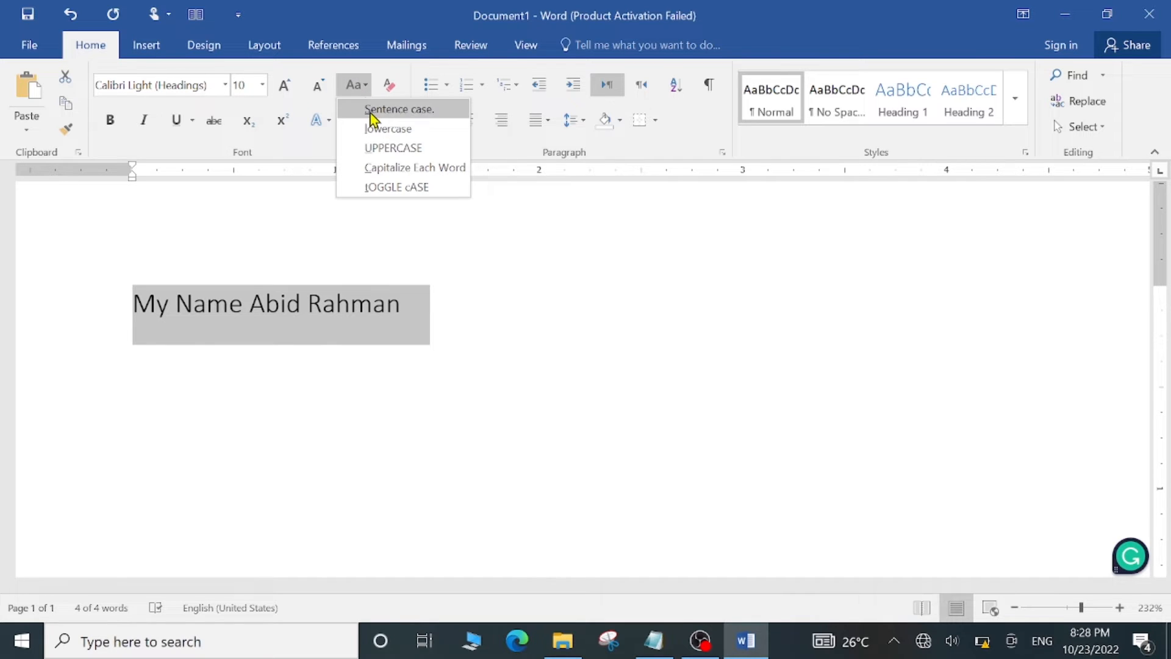
pyautogui.click(378, 128)
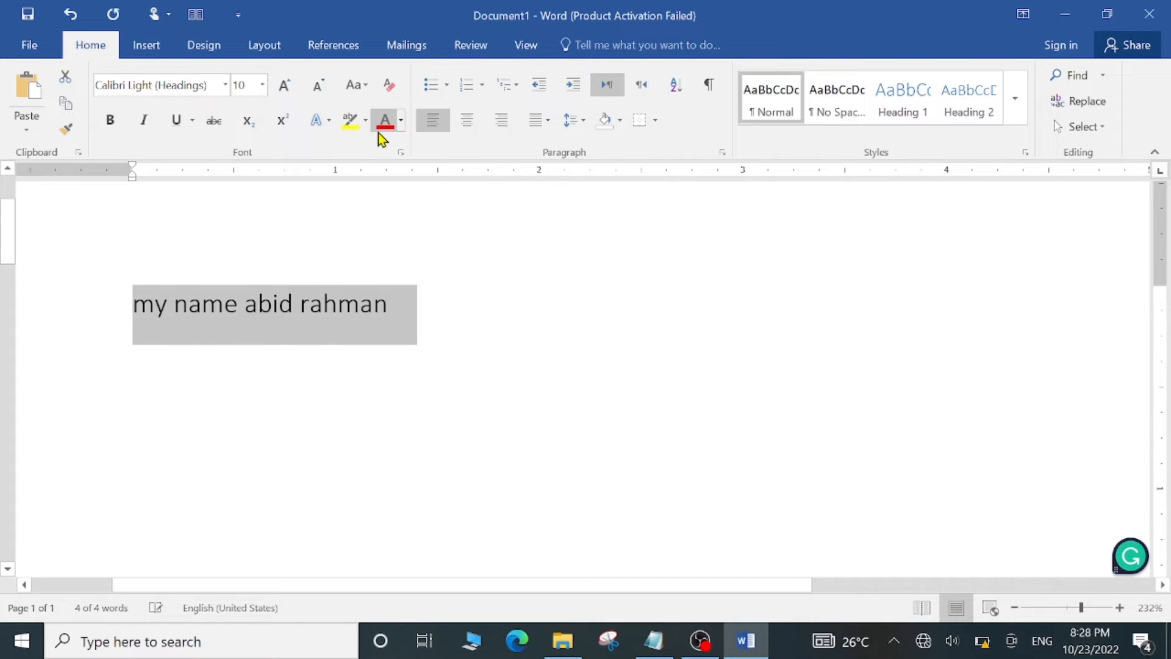
# Change the selected line's case to UPPERCASE and back to Sentence case, and deselect the line.
pyautogui.click(358, 88)
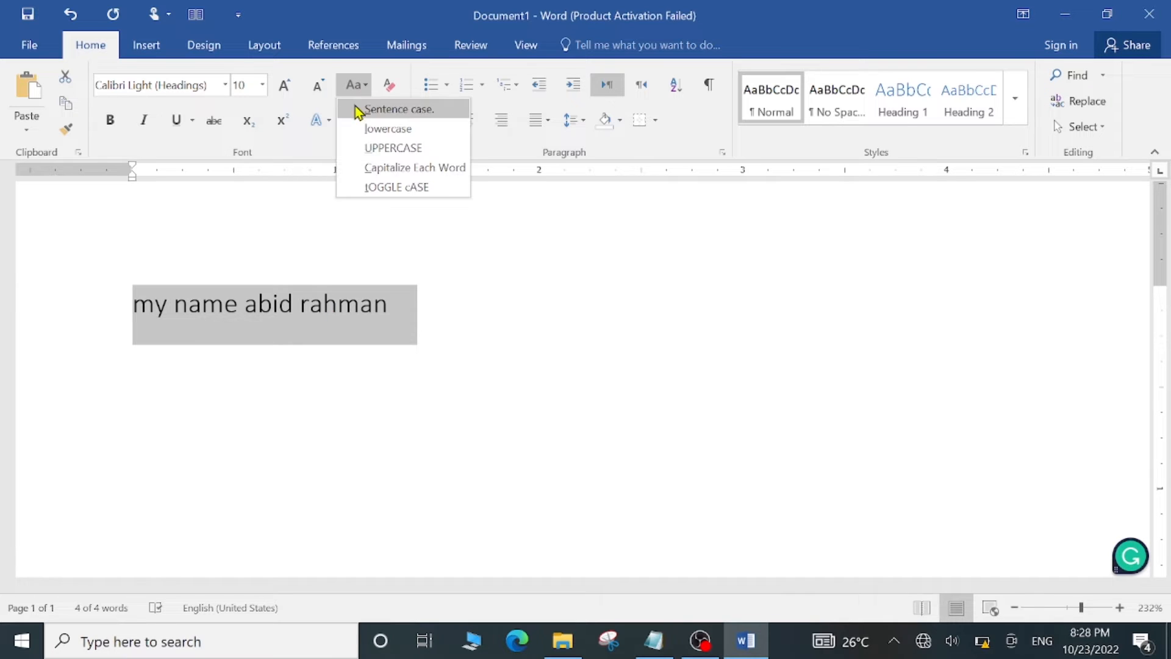
pyautogui.click(383, 152)
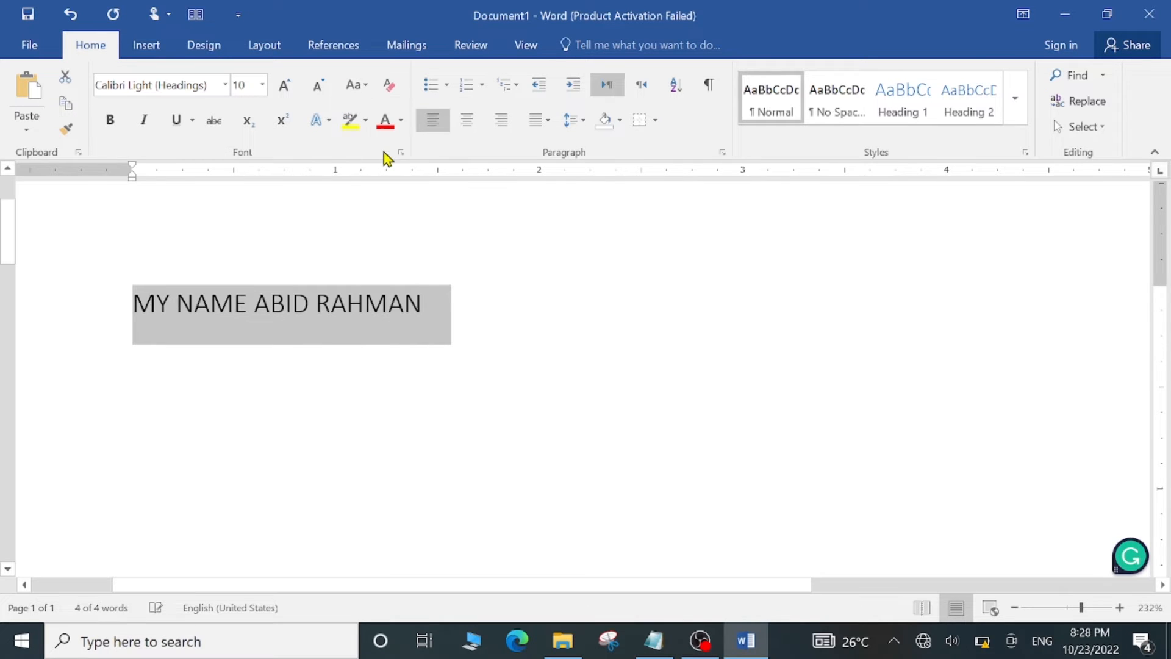
pyautogui.click(354, 84)
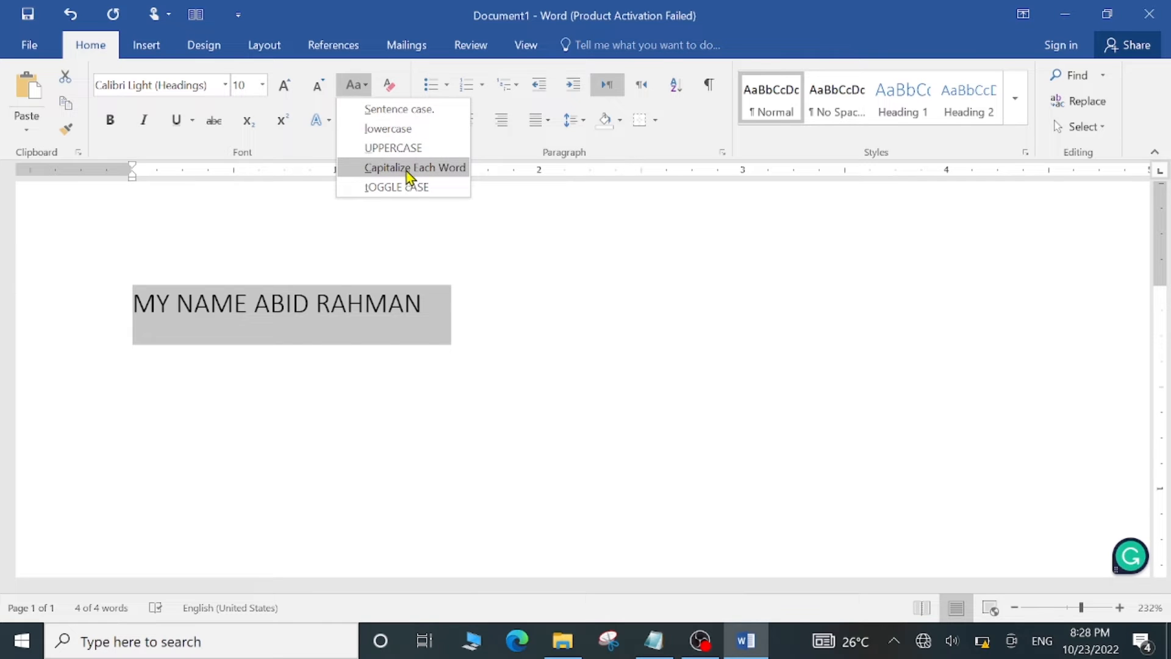
pyautogui.click(434, 109)
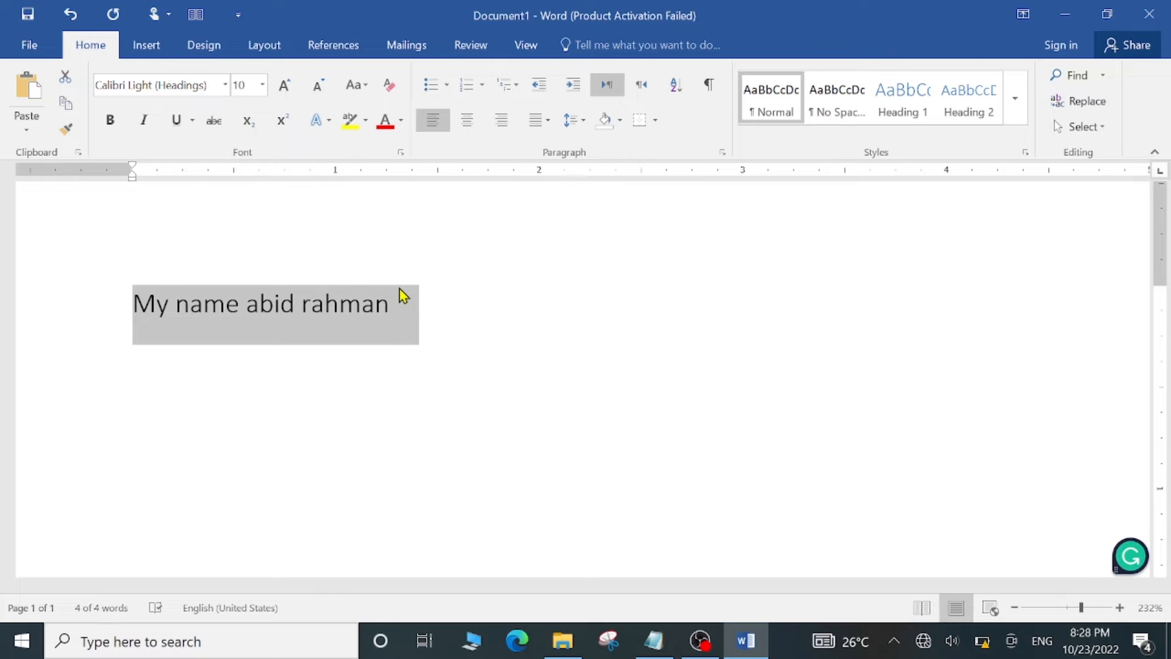
pyautogui.click(366, 85)
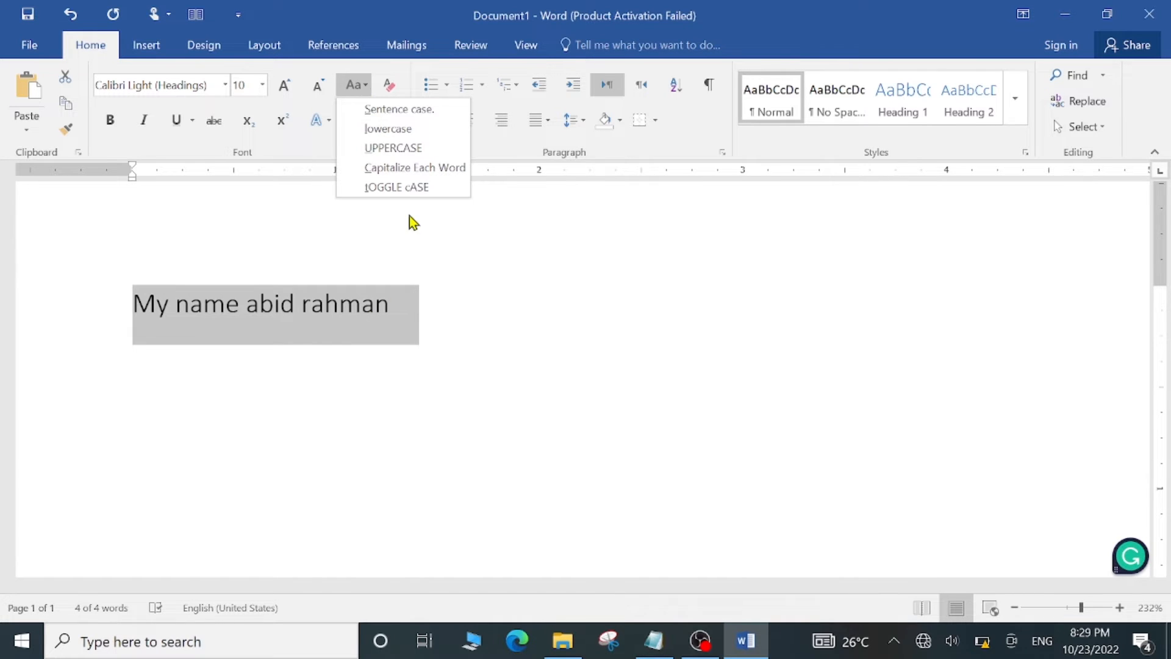
pyautogui.click(471, 268)
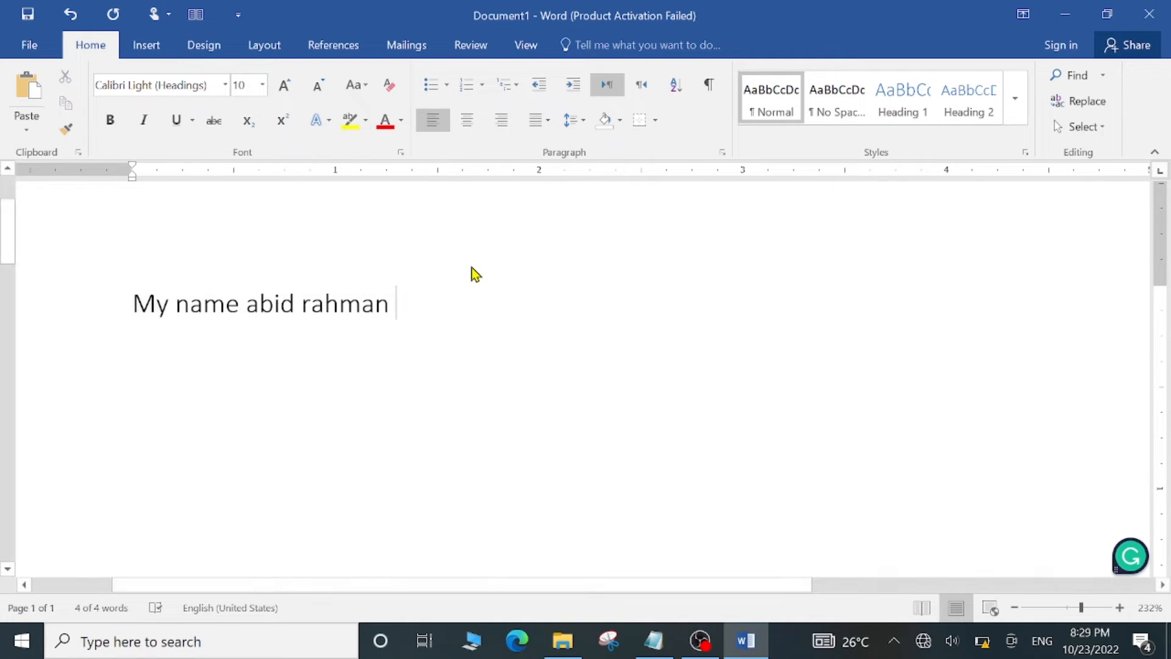
# Clear all formatting from the line of text and look through the text effects without applying any.
pyautogui.click(398, 94)
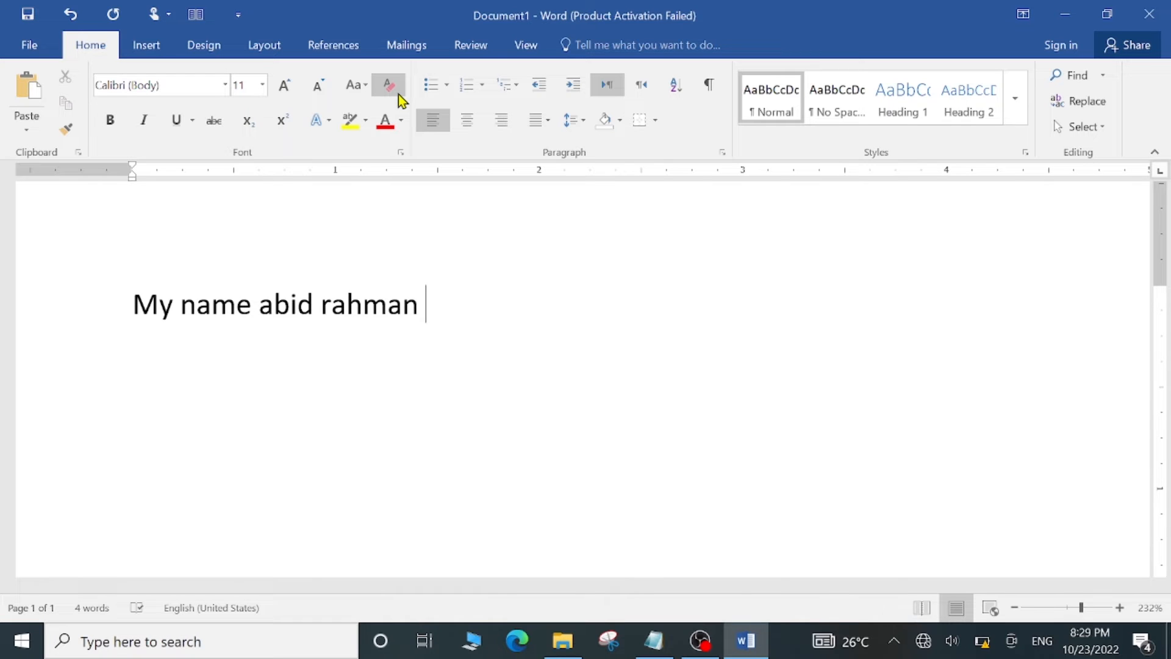
pyautogui.click(325, 130)
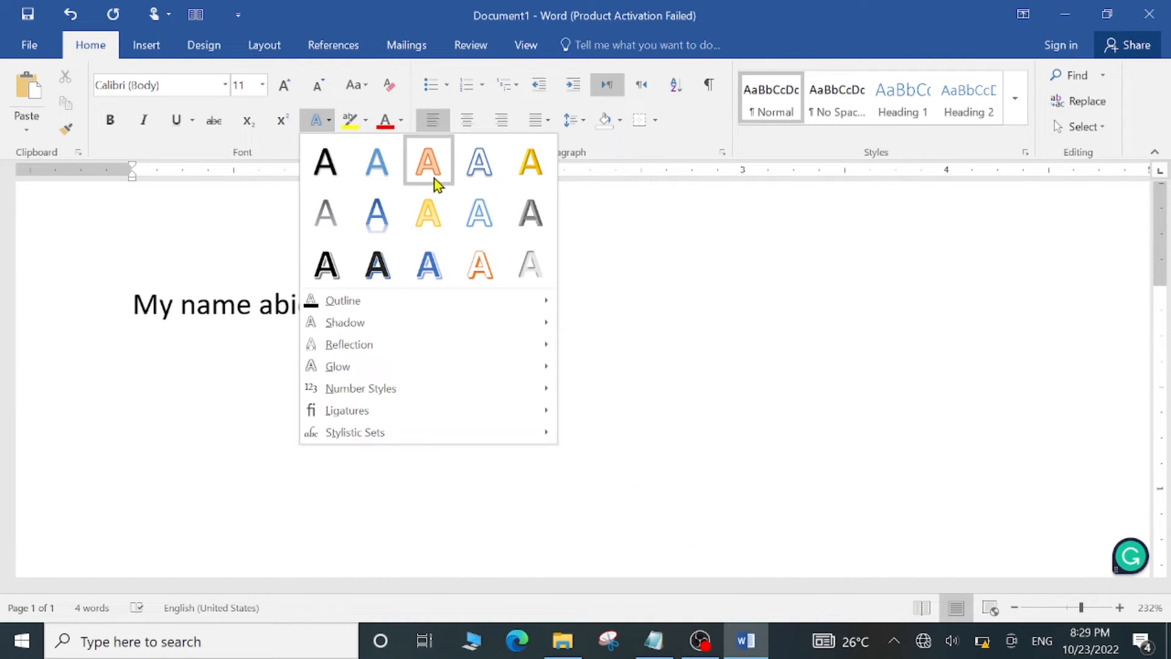
pyautogui.click(602, 220)
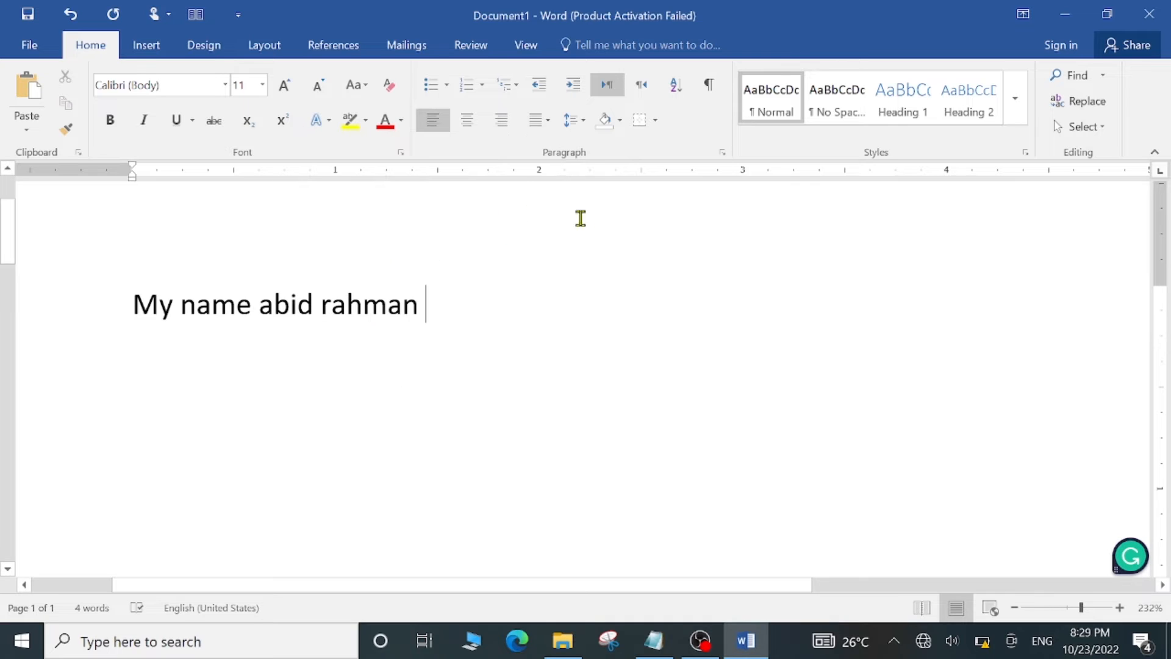
# Select the whole line of text and highlight it in yellow.
pyautogui.click(369, 126)
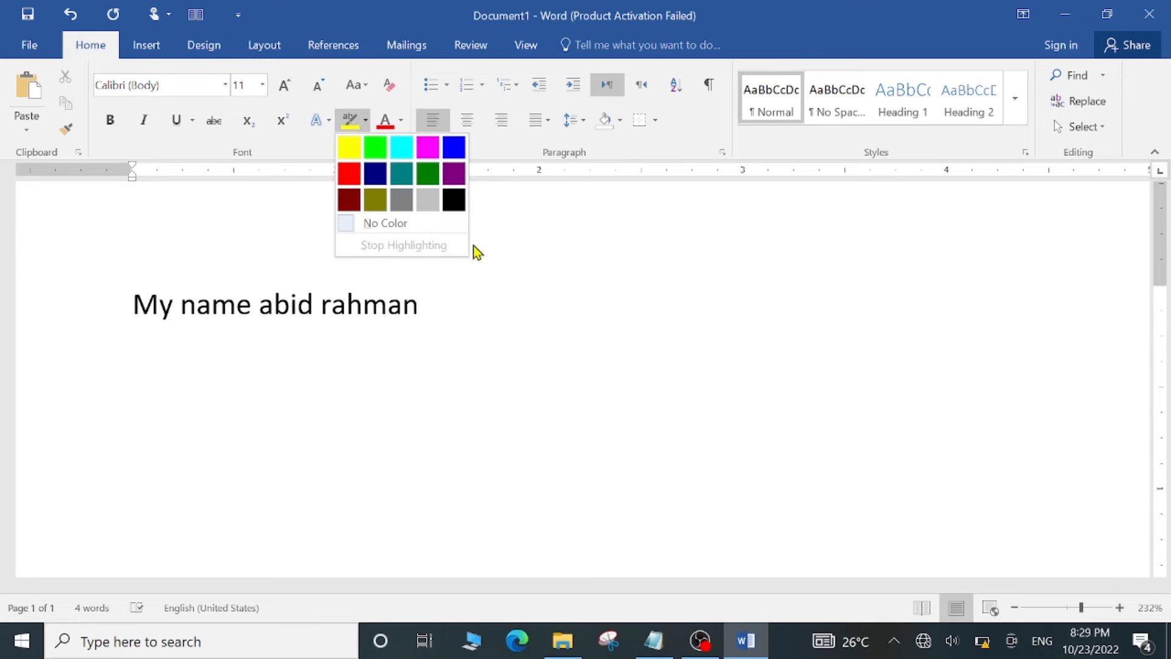
pyautogui.click(468, 273)
pyautogui.moveTo(126, 304); pyautogui.dragTo(560, 324)
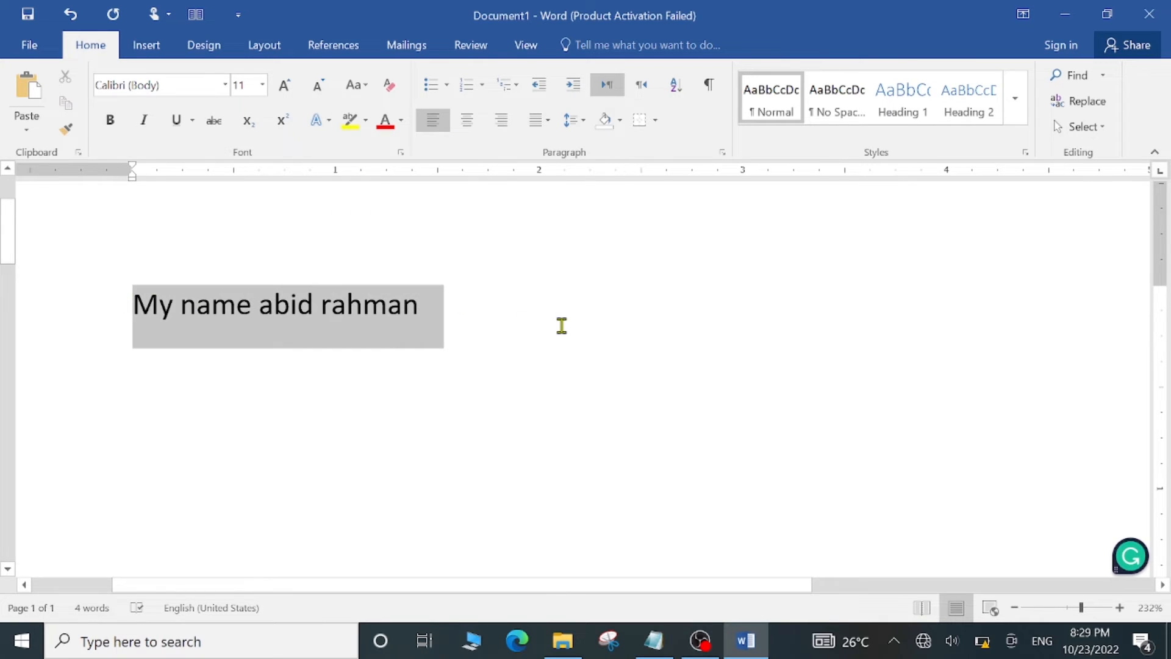
pyautogui.click(362, 128)
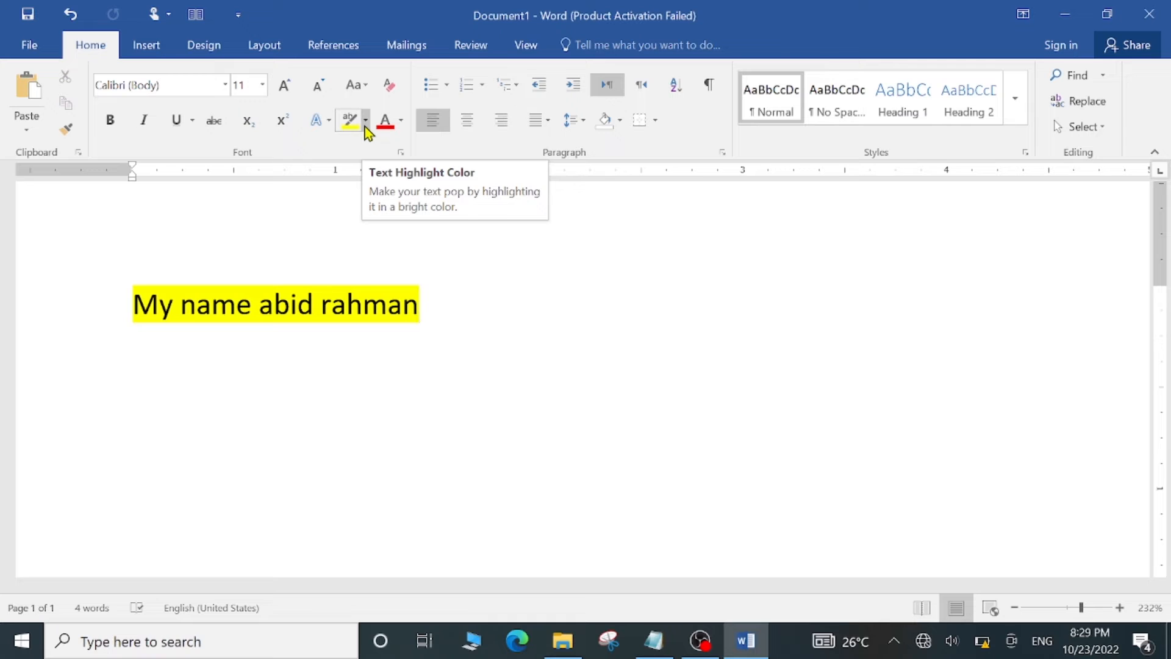
# Choose green as the highlight colour, and remove the yellow highlighting from the whole line of text.
pyautogui.click(362, 128)
pyautogui.click(364, 122)
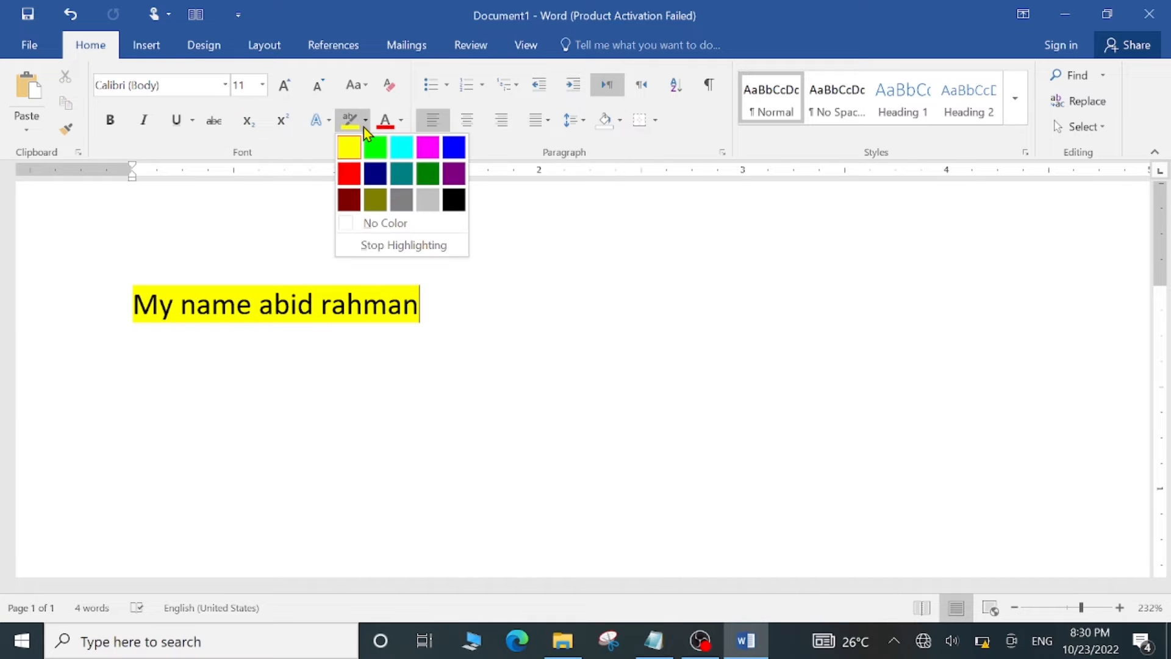
pyautogui.click(373, 149)
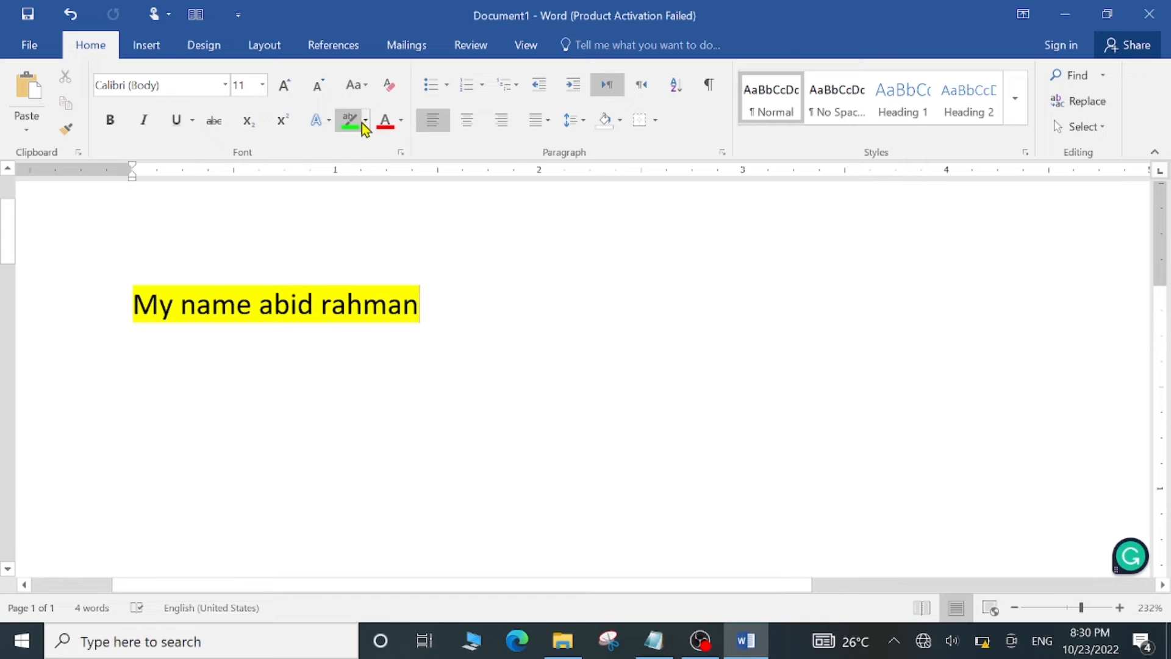
pyautogui.hotkey('ctrl', 'a')
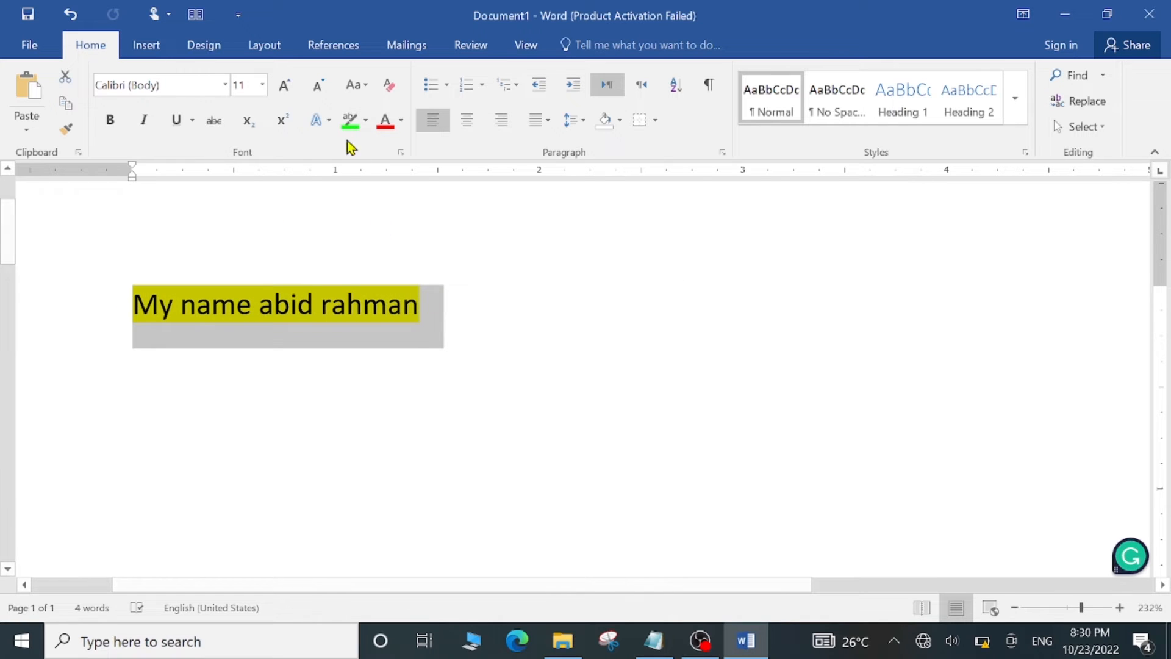
pyautogui.click(365, 120)
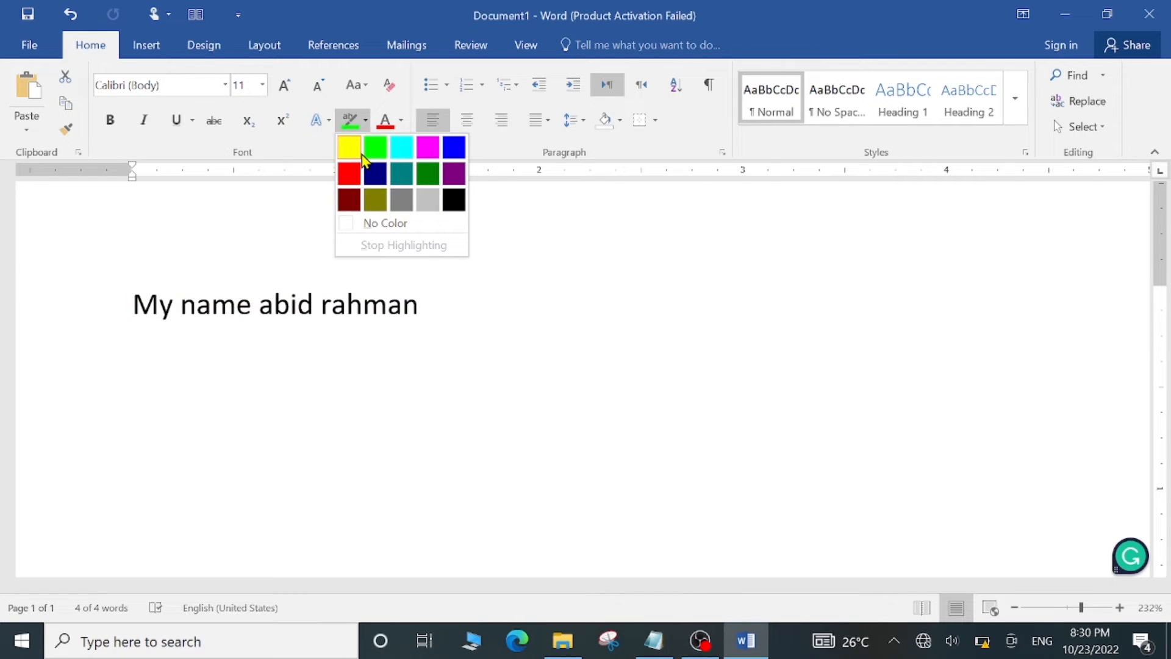
pyautogui.click(374, 224)
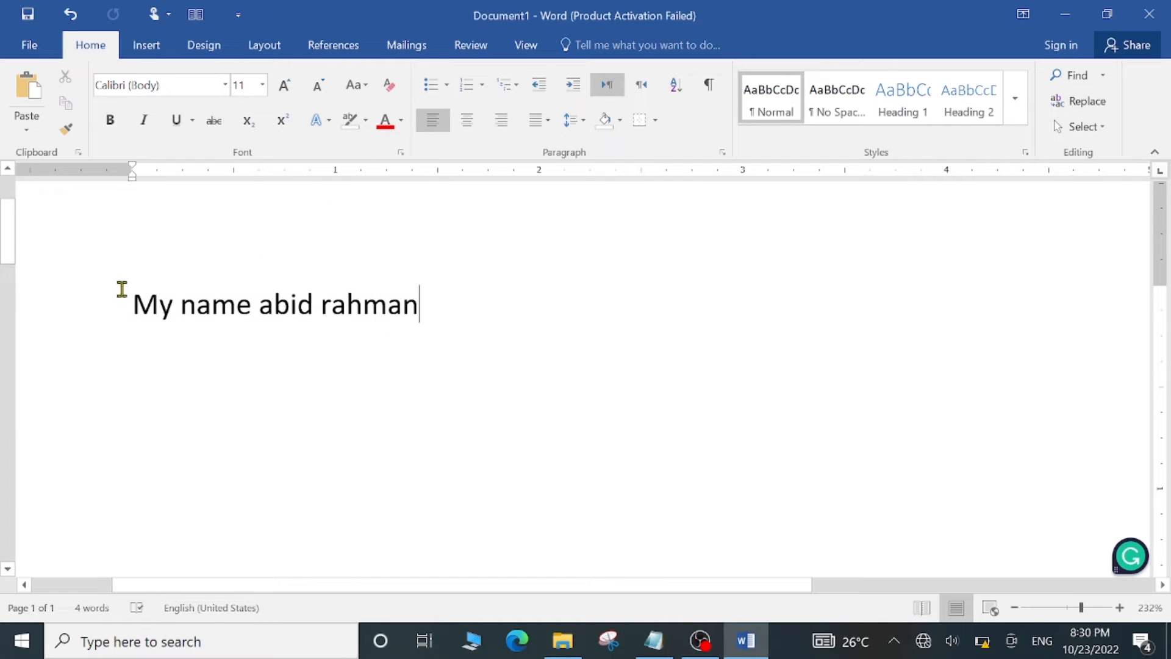
# Preview font colours on the selected line and look at the bullet library without applying any.
pyautogui.click(103, 302)
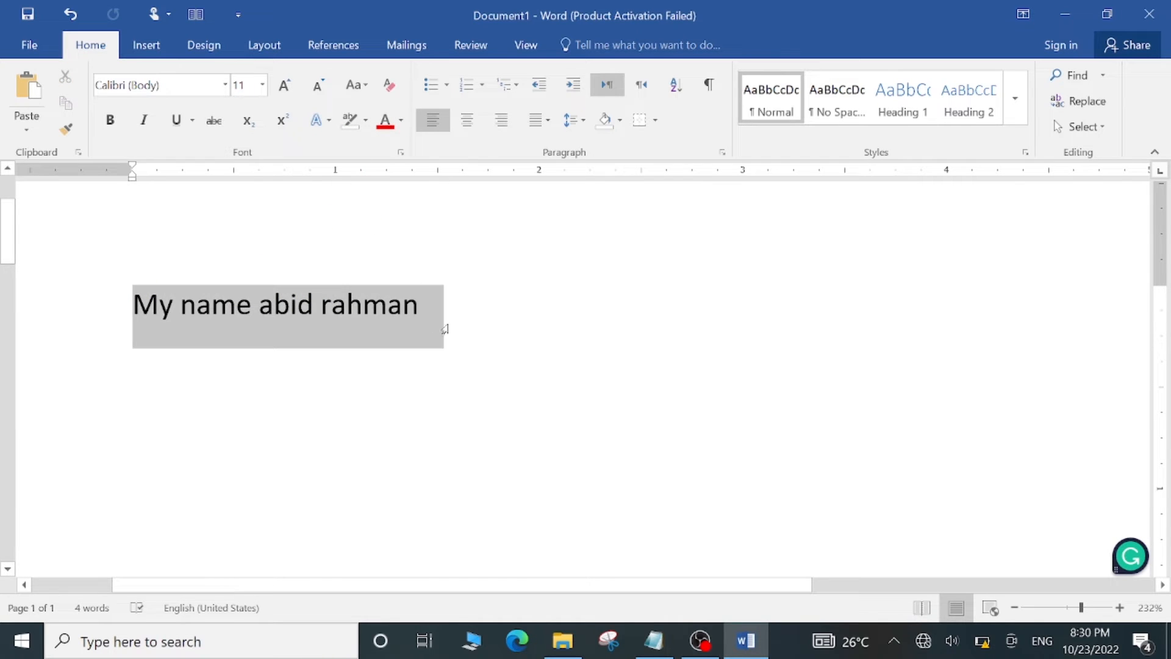
pyautogui.click(401, 122)
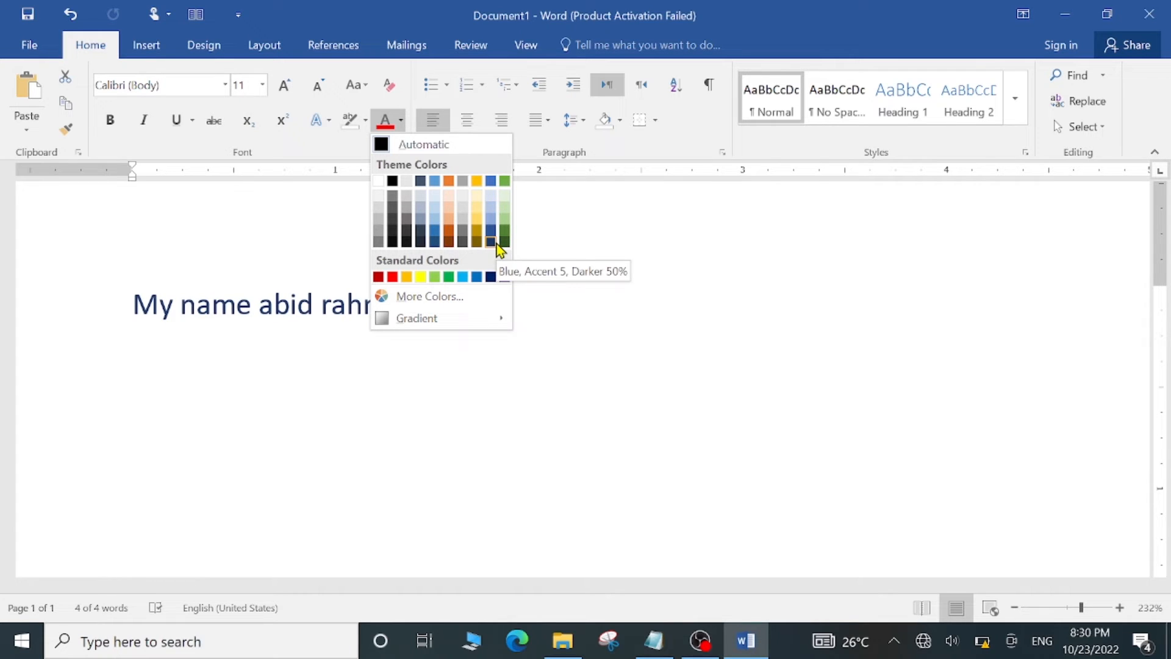
pyautogui.click(539, 212)
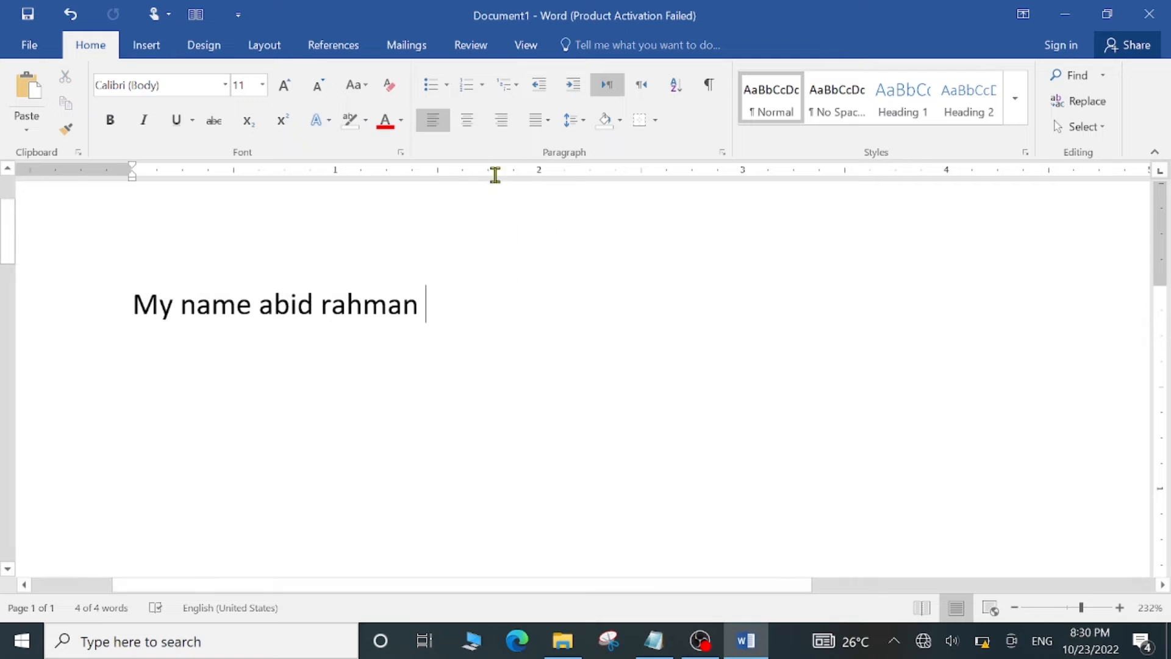
pyautogui.click(447, 87)
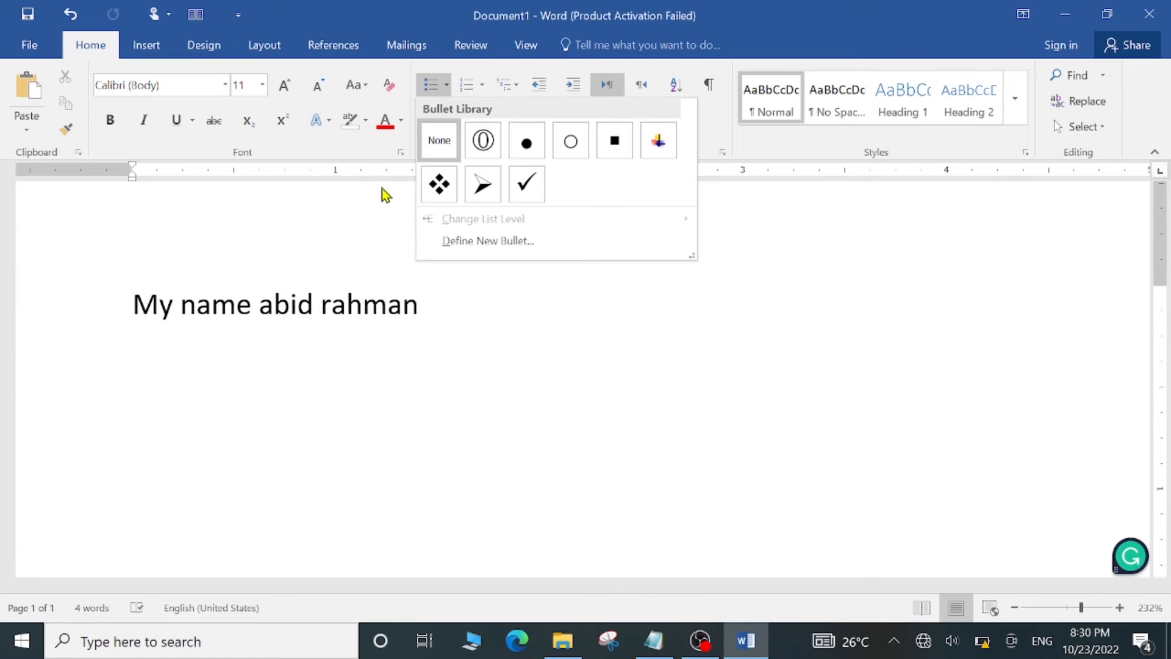
# Copy the whole line of text and paste three copies of it on new lines below.
pyautogui.click(135, 301)
pyautogui.moveTo(135, 301); pyautogui.dragTo(452, 332)
pyautogui.hotkey('ctrl', 'c')
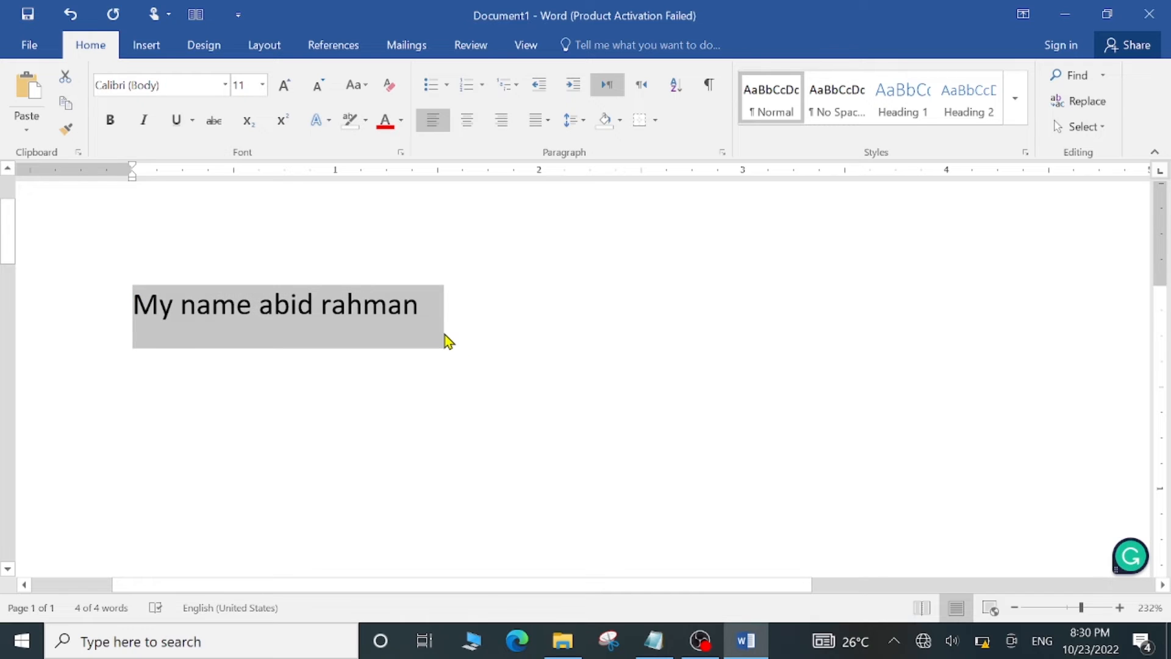
pyautogui.click(450, 327)
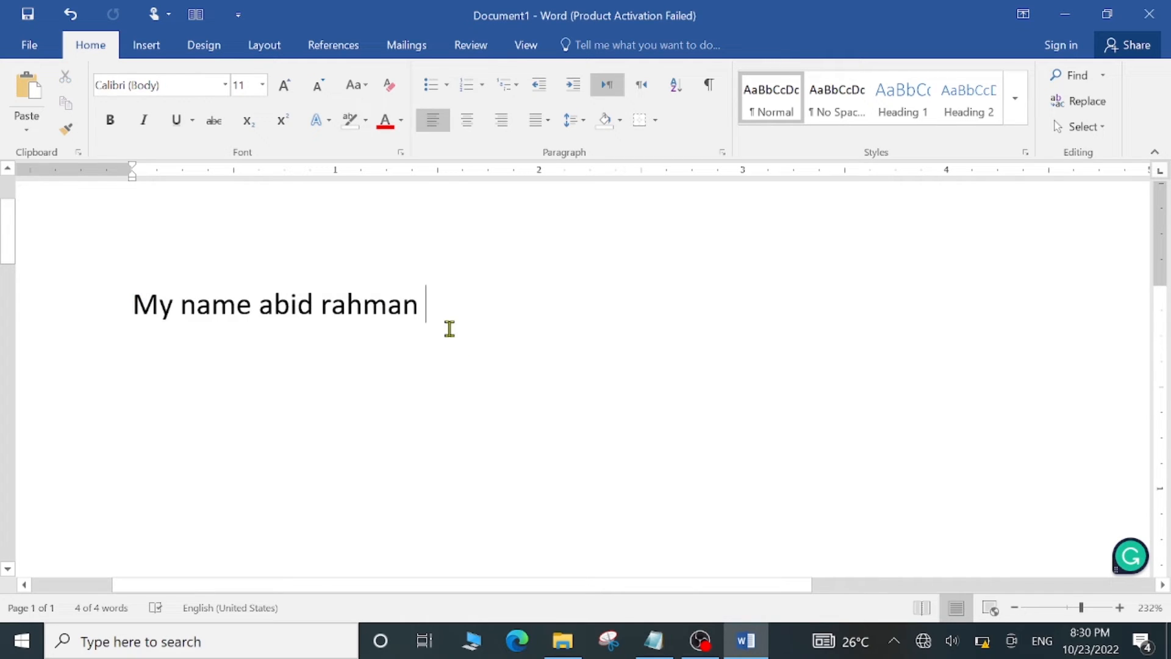
pyautogui.press('Return')
pyautogui.hotkey('ctrl', 'v')
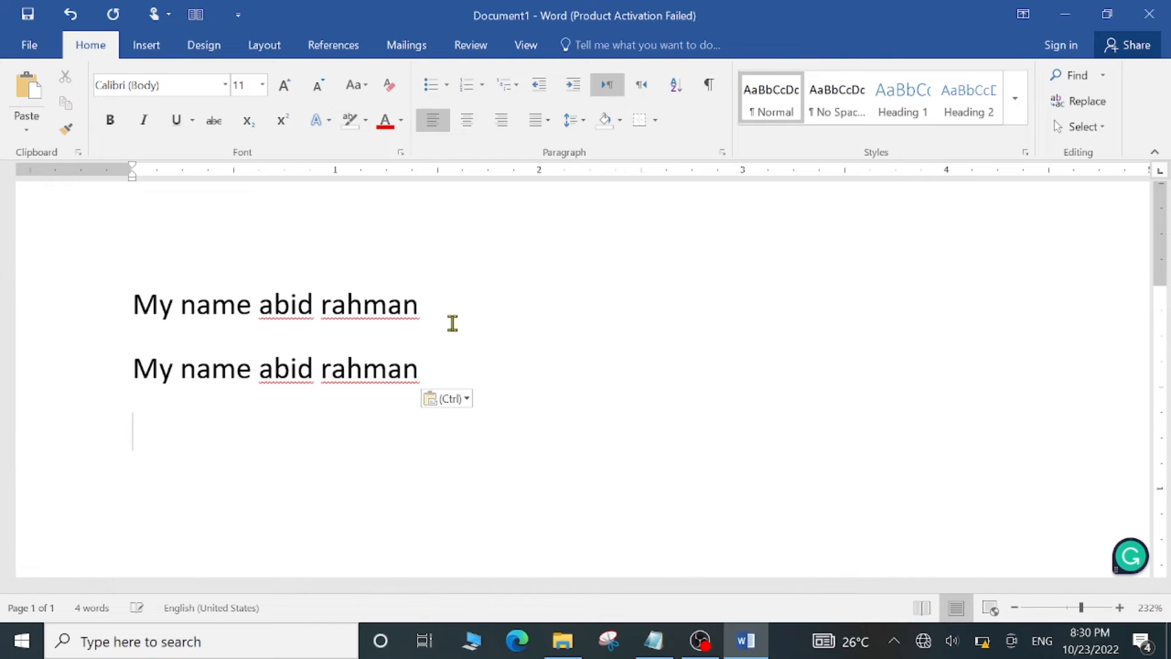
pyautogui.press('Return')
pyautogui.hotkey('ctrl', 'v')
pyautogui.press('Return')
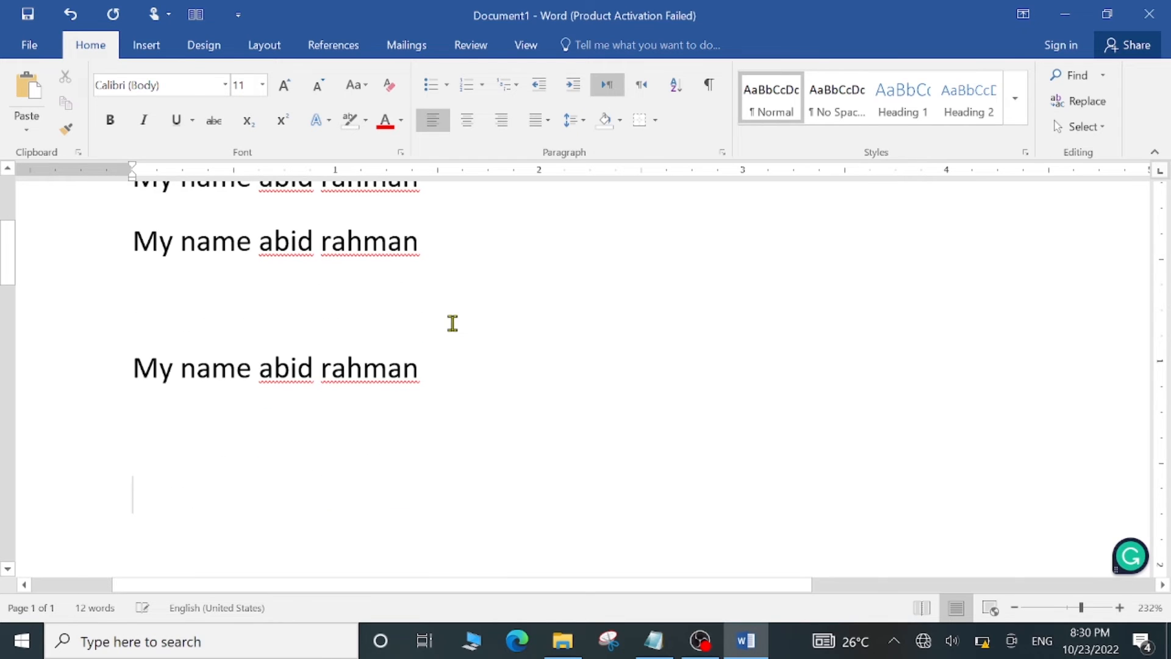
pyautogui.hotkey('ctrl', 'v')
# Select all four lines of text and preview the bullet and numbering styles without applying any.
pyautogui.scroll(3, 177, 421)
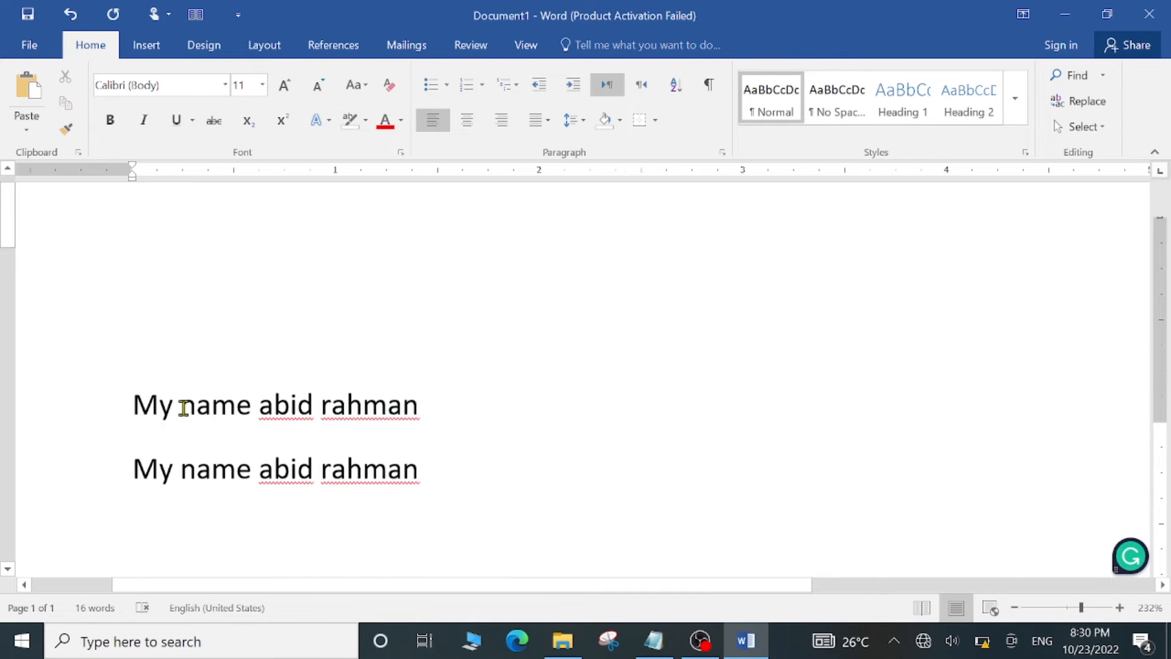
pyautogui.press('alt')
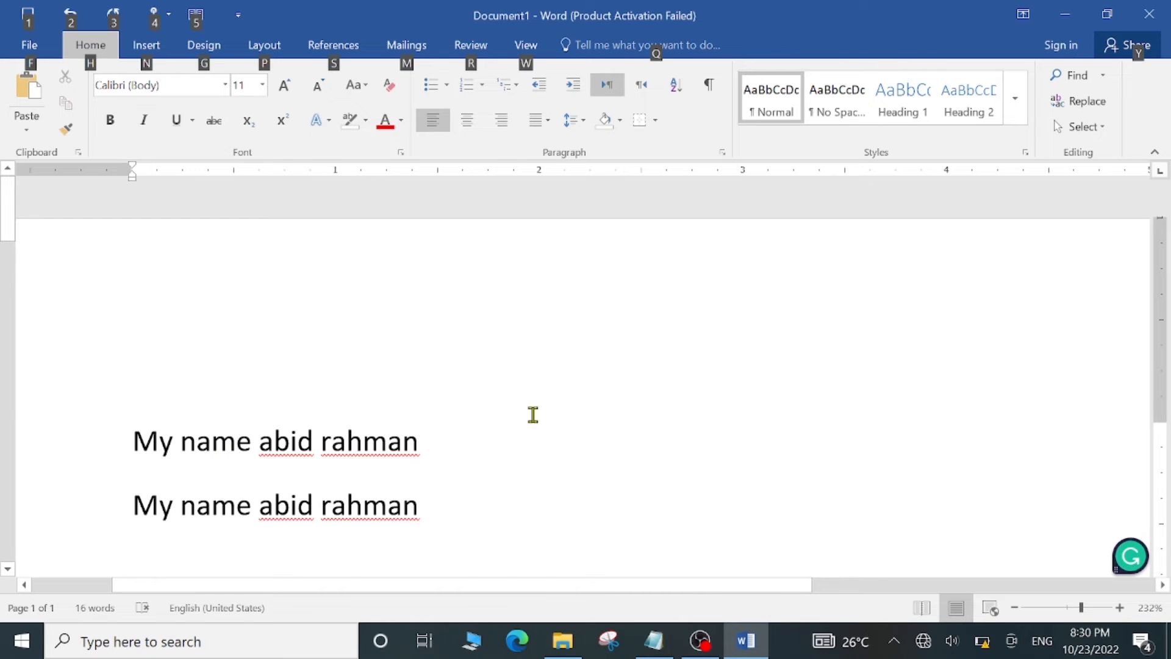
pyautogui.scroll(-10, 447, 454)
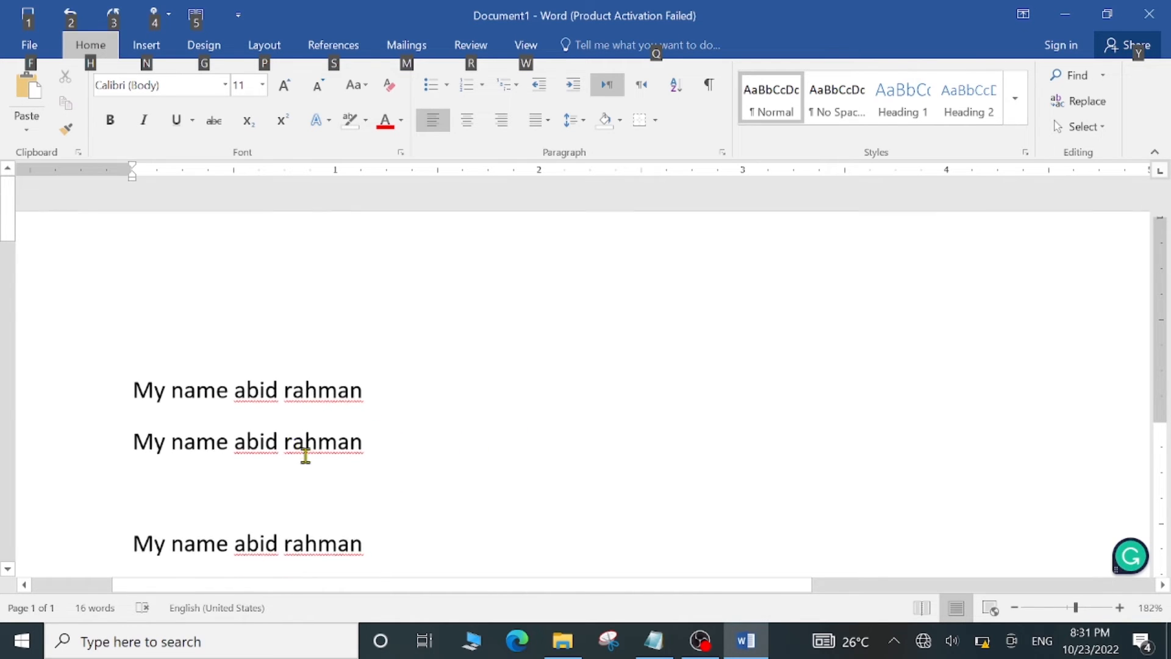
pyautogui.moveTo(183, 324); pyautogui.dragTo(383, 518)
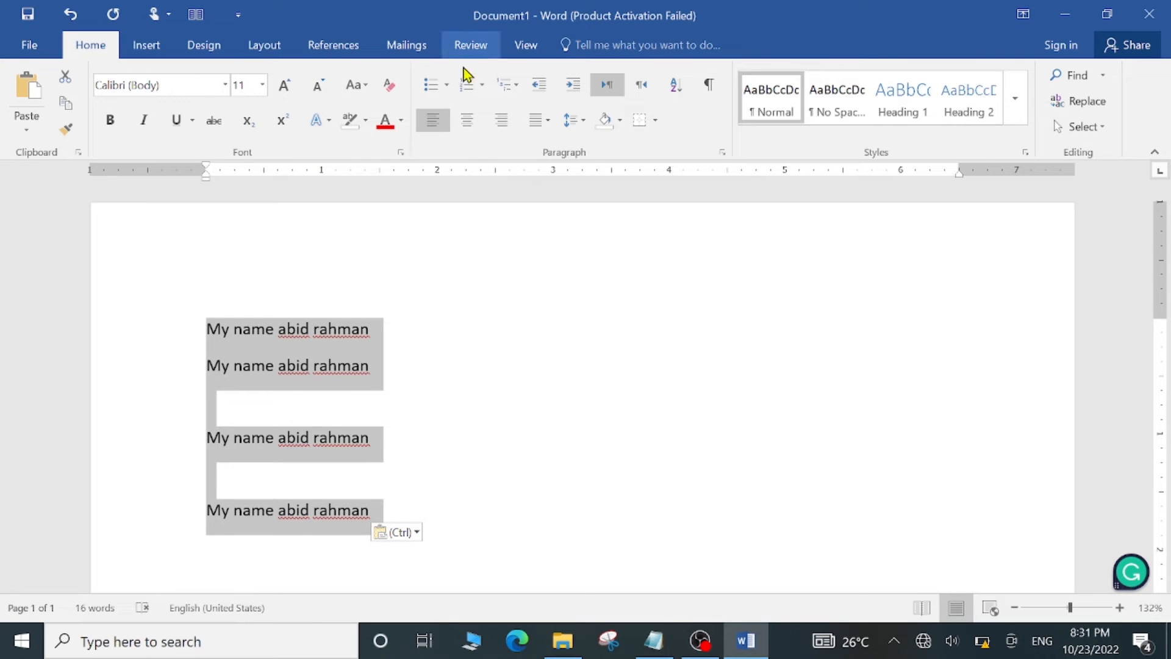
pyautogui.click(449, 86)
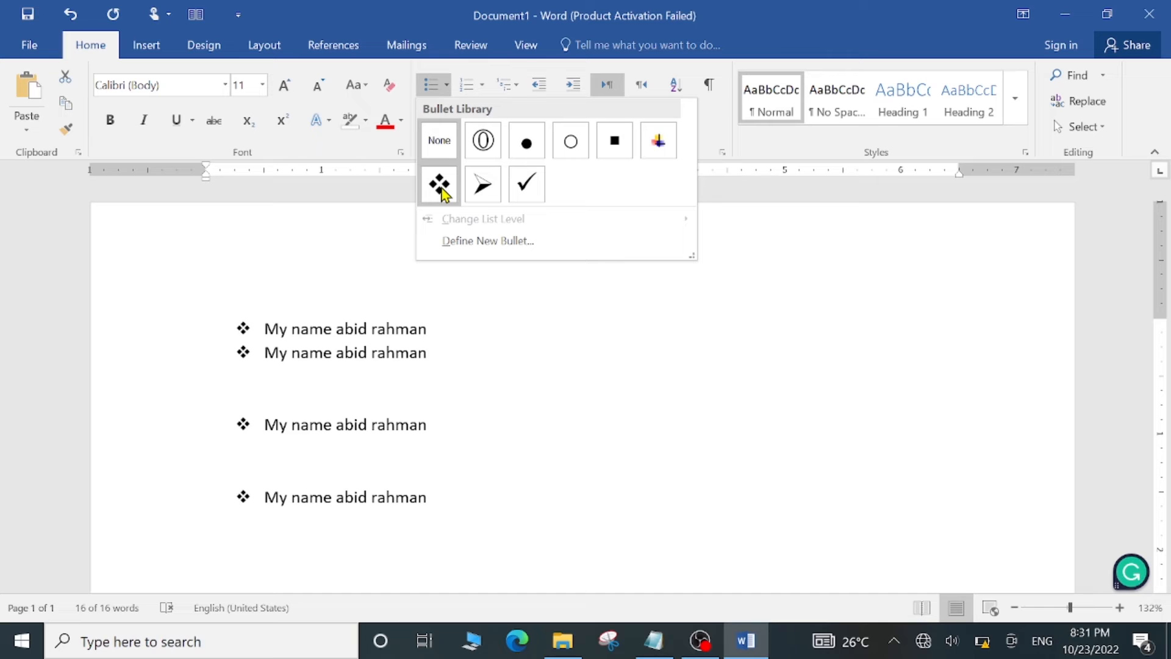
pyautogui.click(482, 90)
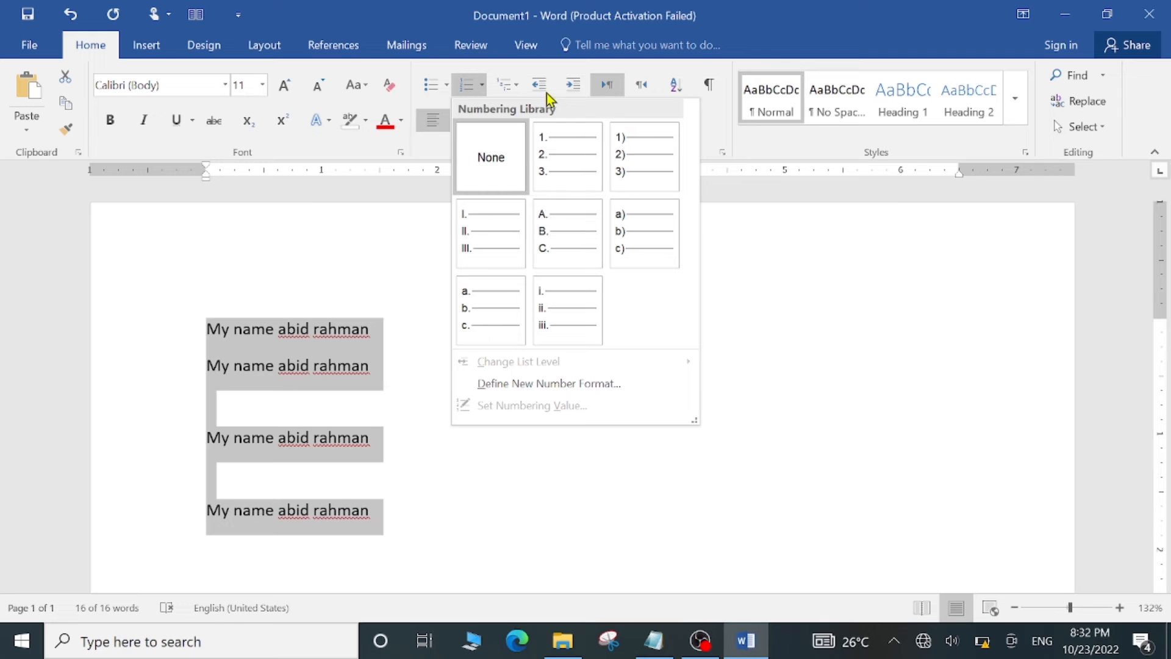
pyautogui.click(767, 230)
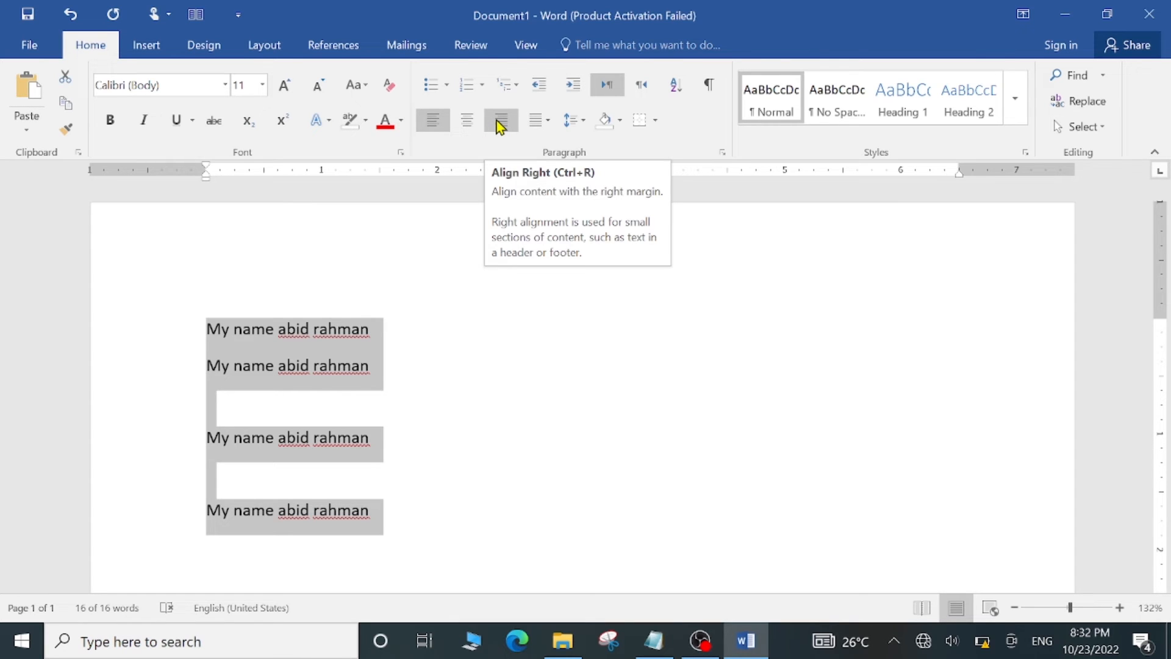
# Apply the Justify Low alignment to the four selected lines of text.
pyautogui.click(542, 123)
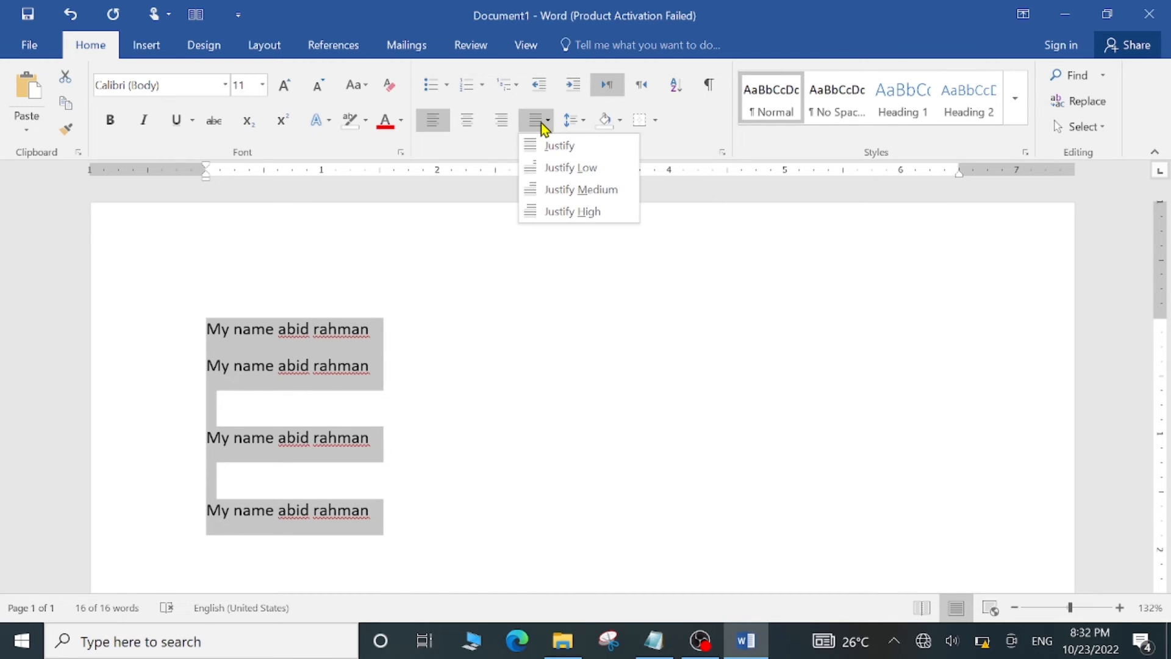
pyautogui.click(555, 169)
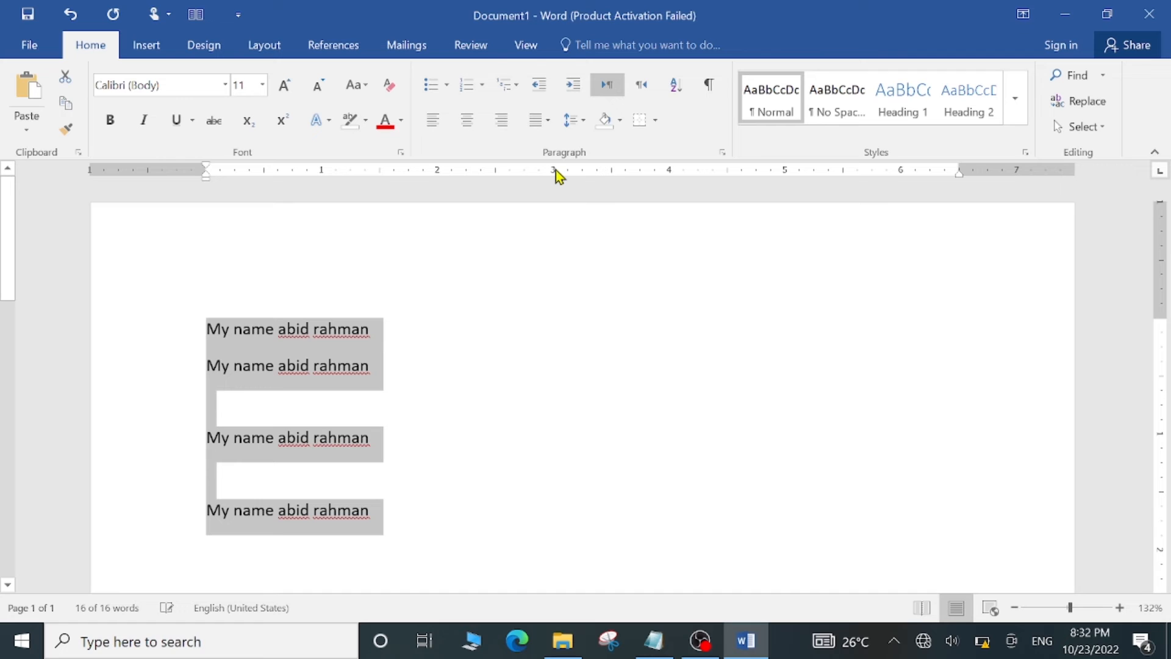
pyautogui.doubleClick(278, 317)
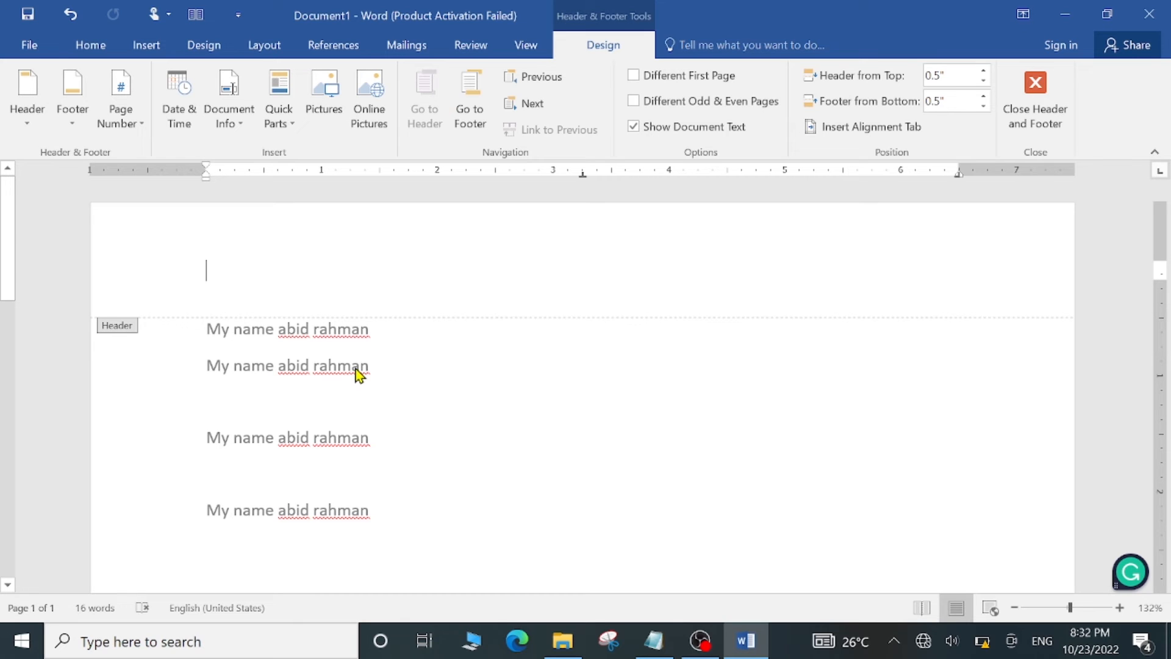
pyautogui.click(80, 49)
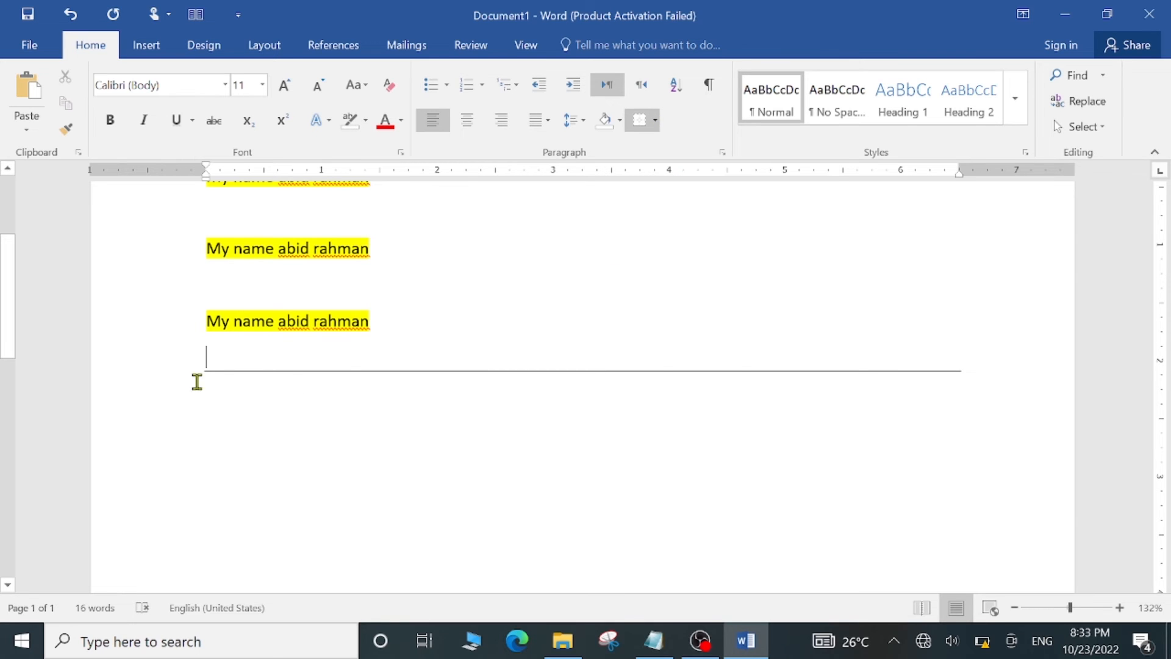
# Look through the border options, and preview the gallery styles on the last two lines of text without applying any.
pyautogui.click(655, 122)
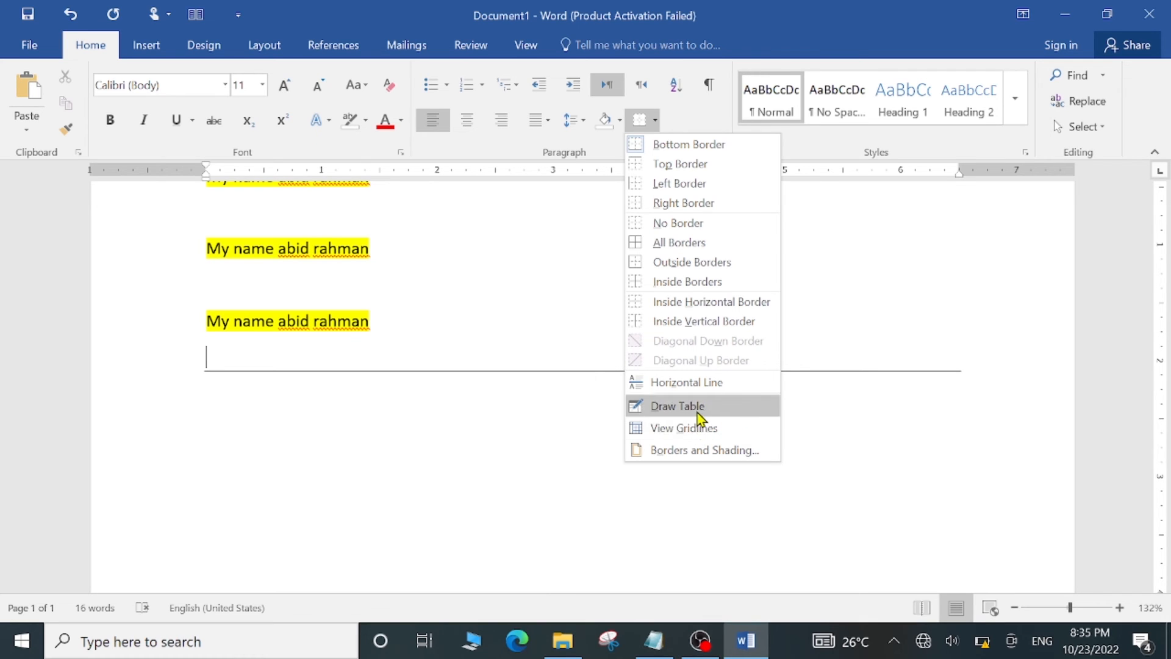
pyautogui.click(835, 299)
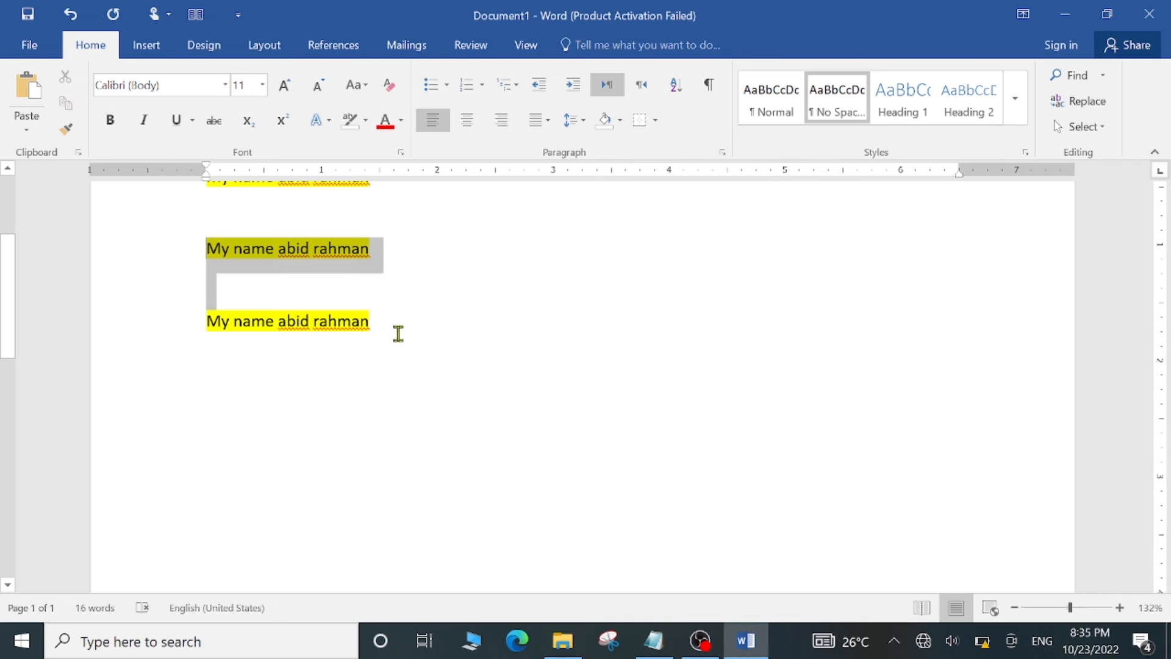
pyautogui.moveTo(398, 334); pyautogui.dragTo(420, 368)
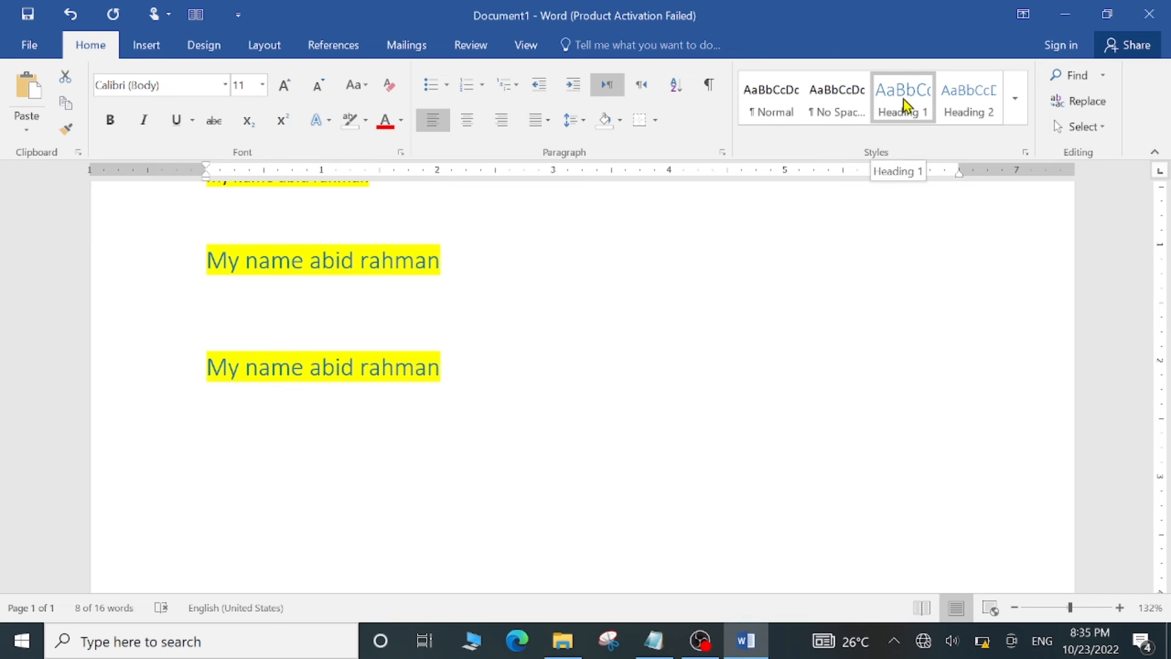
pyautogui.click(1017, 111)
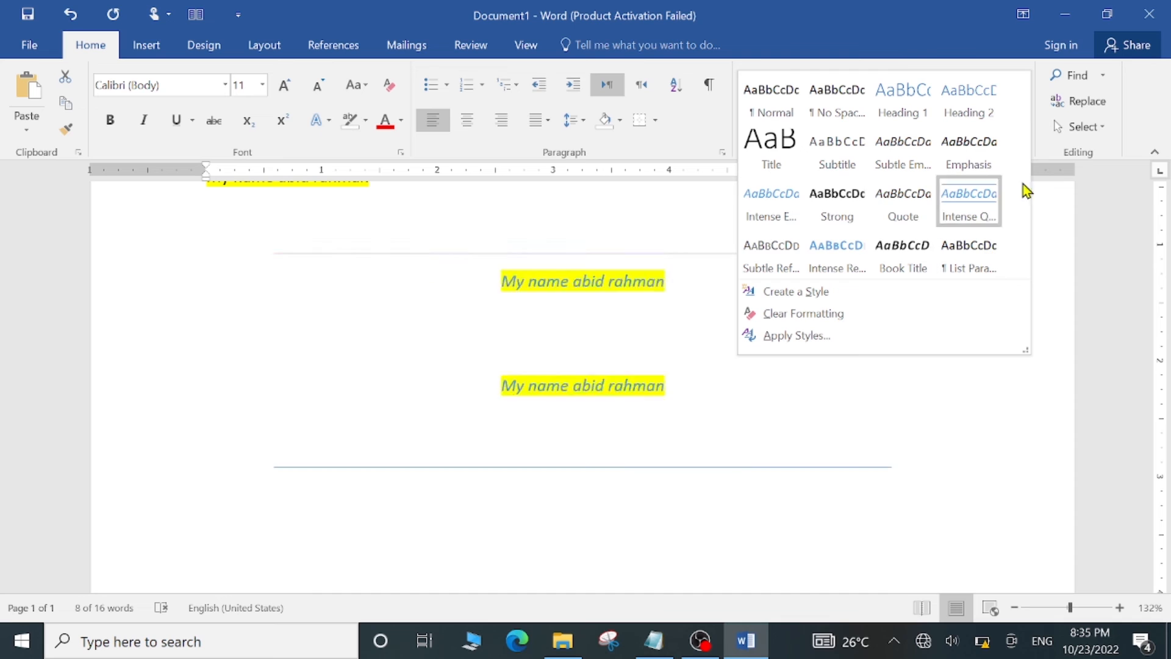
pyautogui.click(1039, 258)
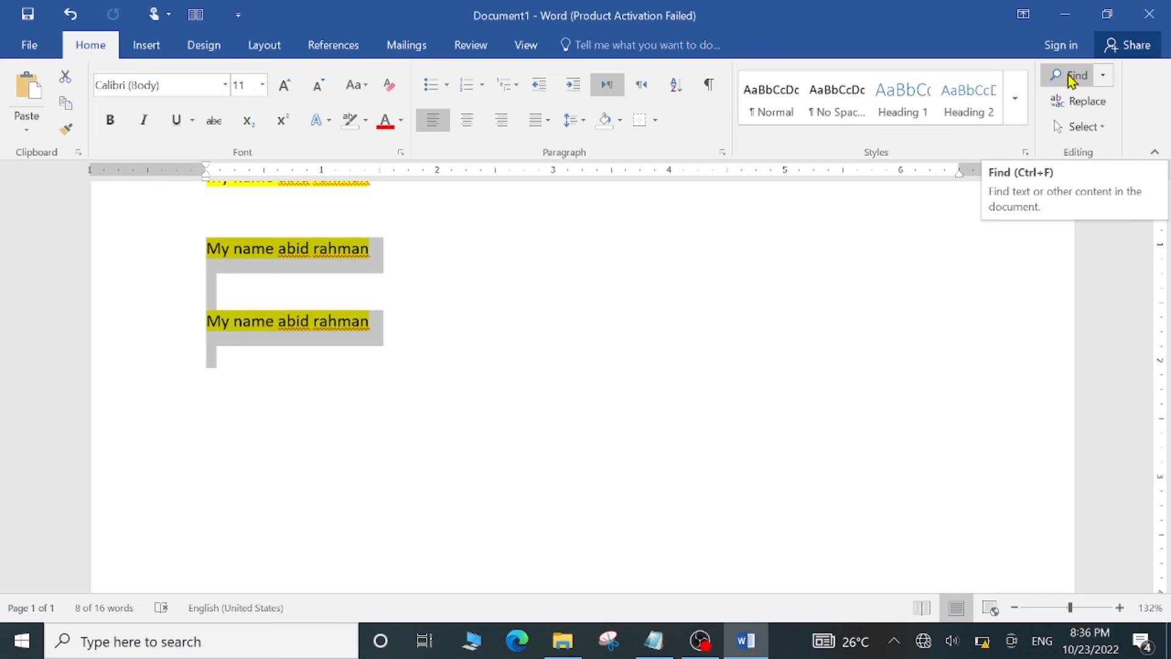
# Look through the options for selecting text and objects in the document without choosing any.
pyautogui.click(1093, 129)
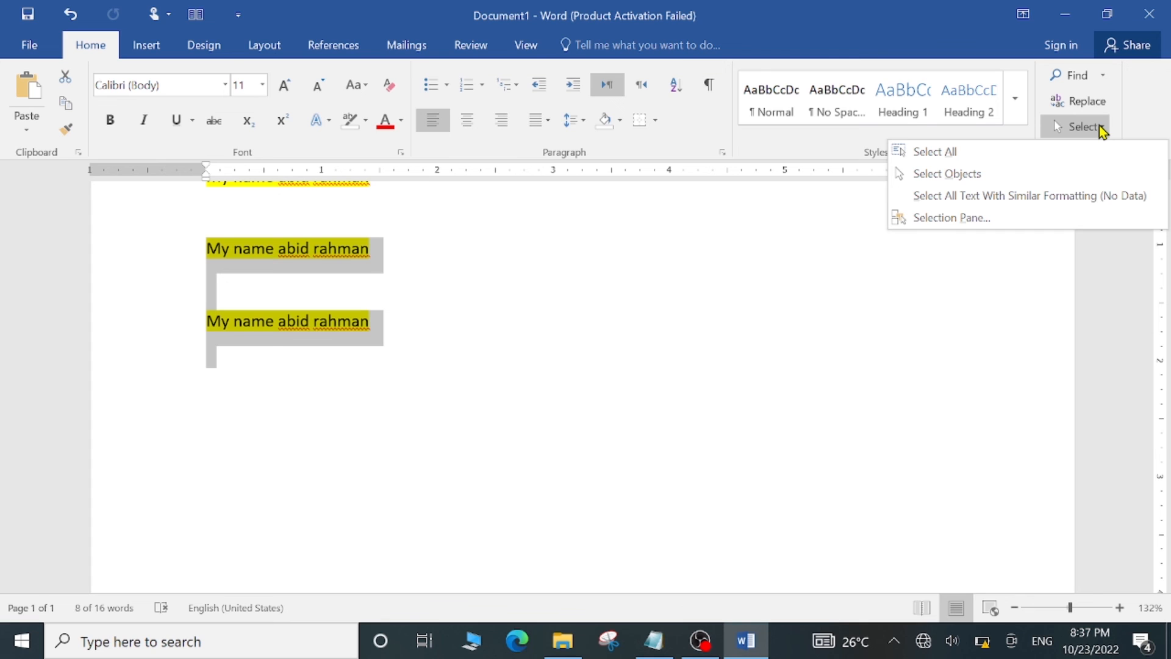
pyautogui.click(927, 336)
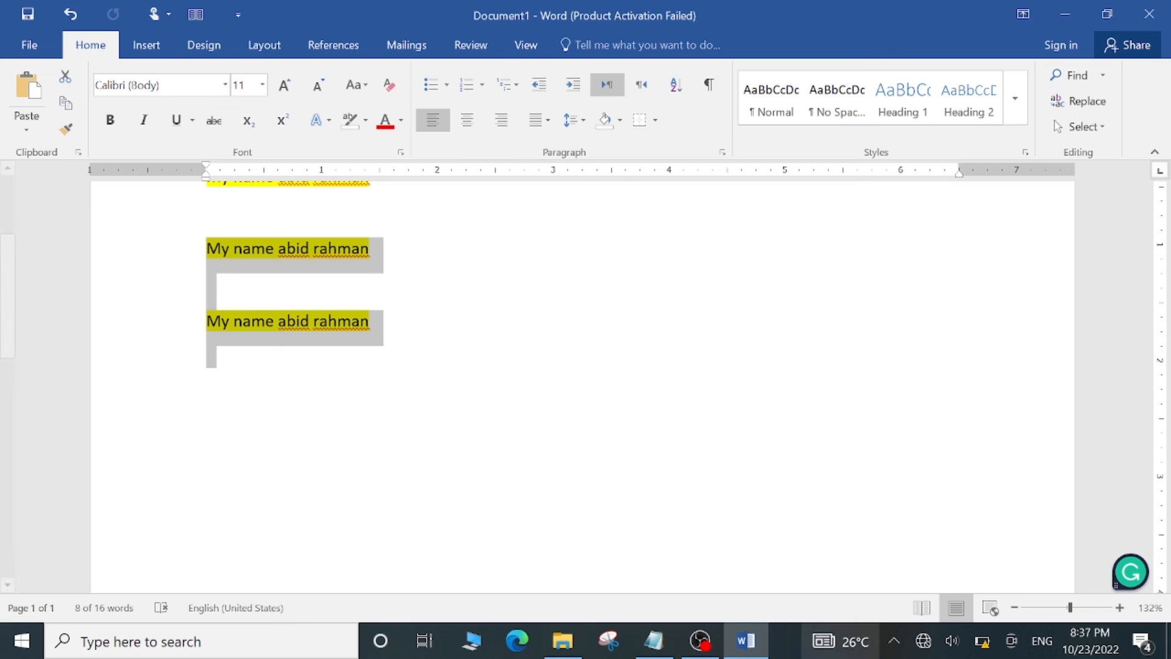
pyautogui.moveTo(697, 652)
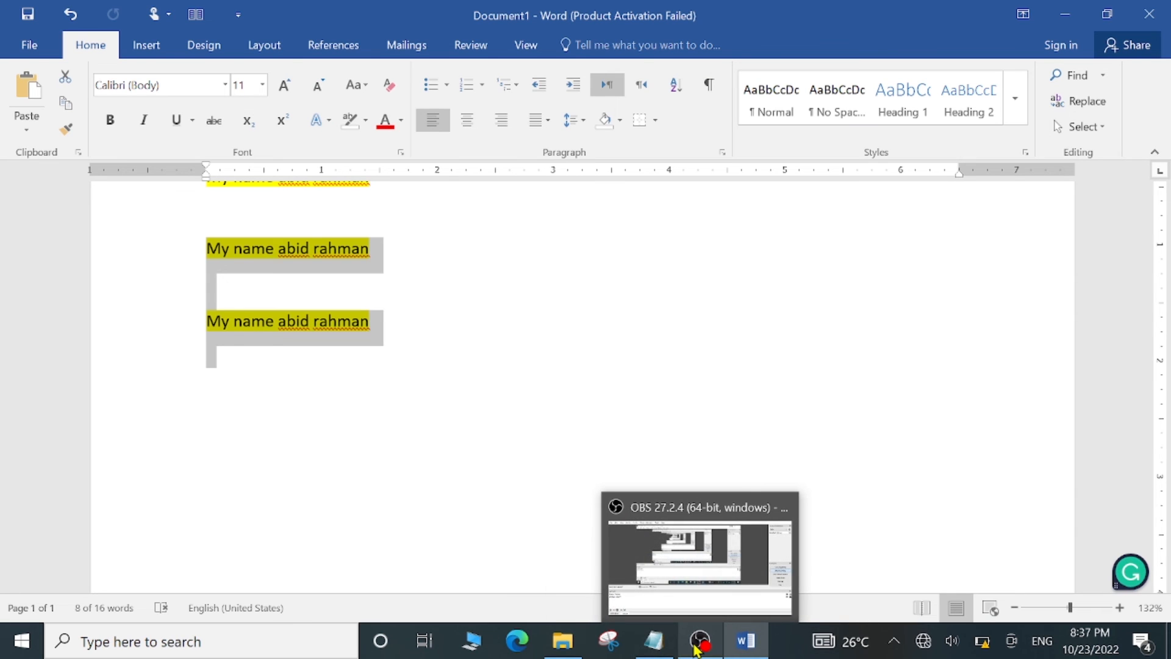